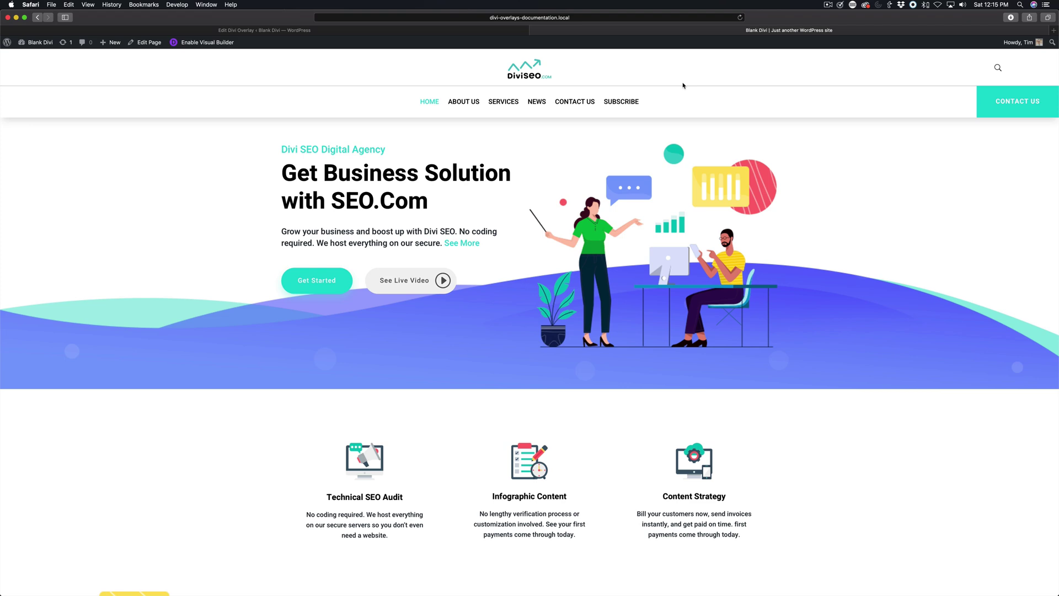
Step: Open the Subscribe overlay from the site's navigation and dismiss it by its dark background, repeating this several times
left_click(619, 101)
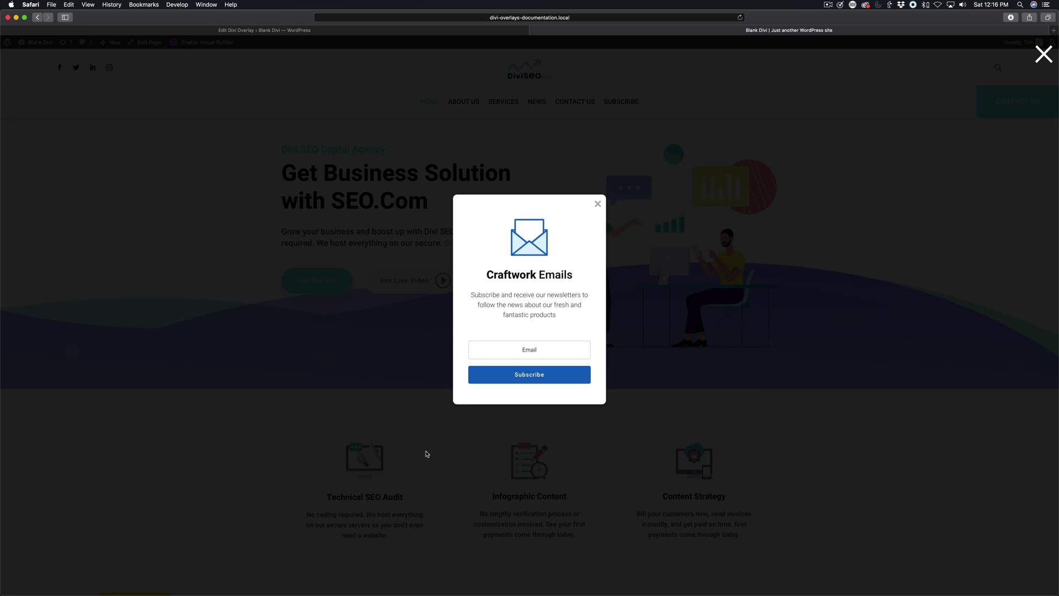
left_click(399, 424)
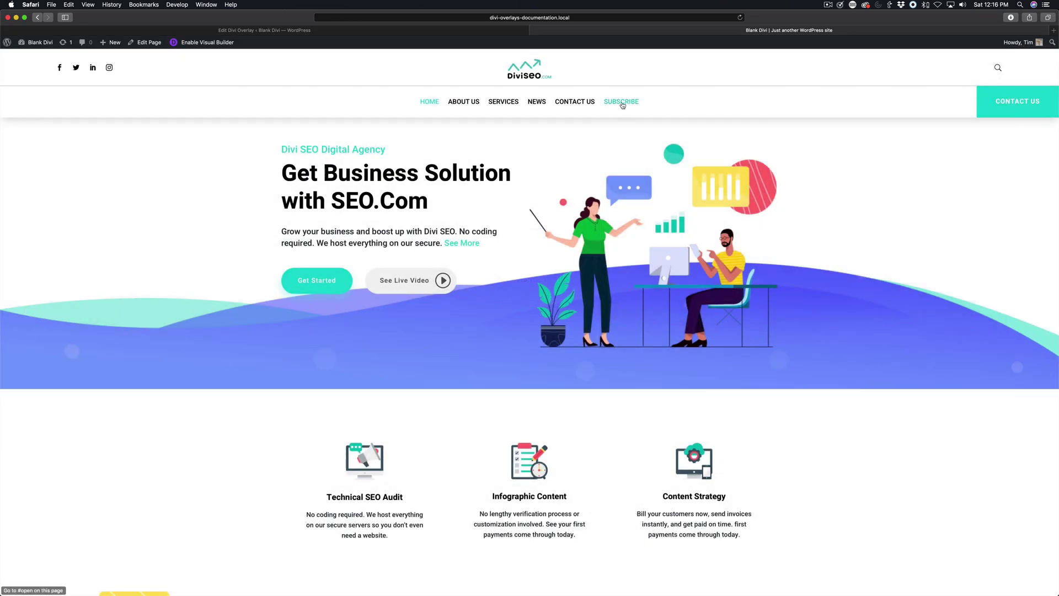
key("Return")
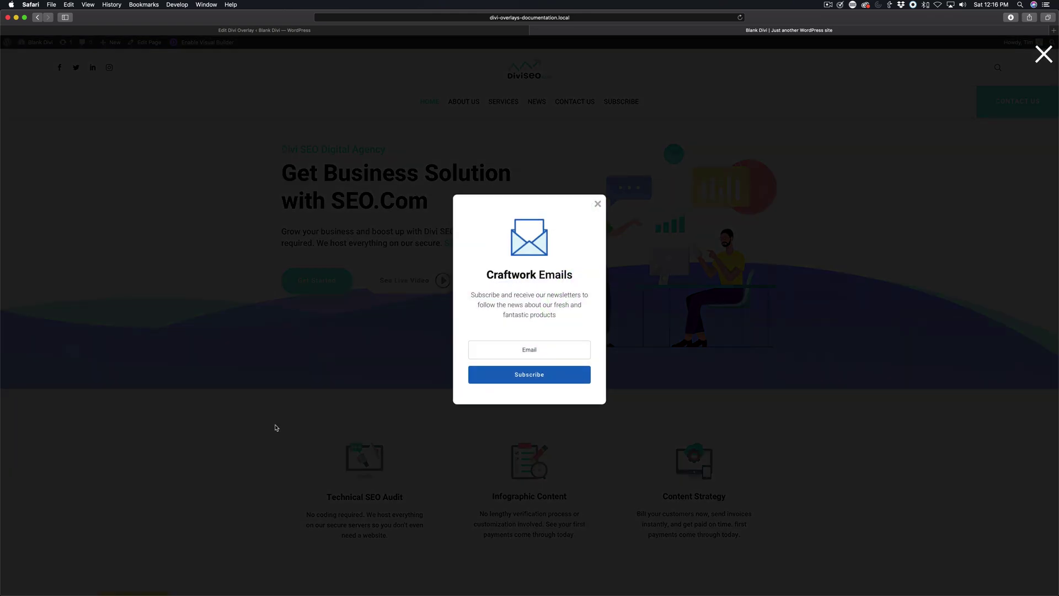
left_click(275, 427)
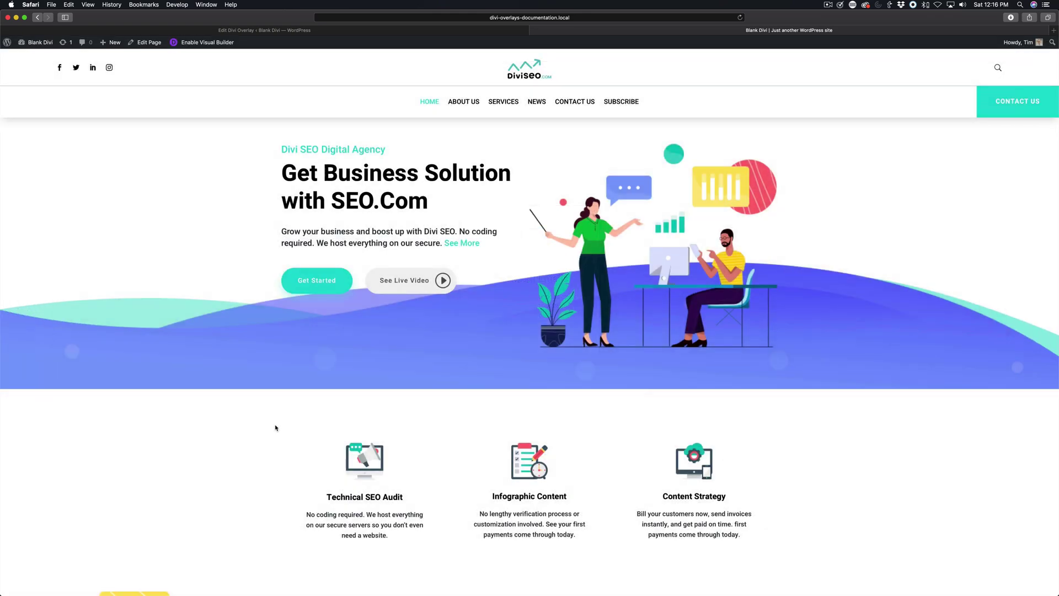
left_click(622, 102)
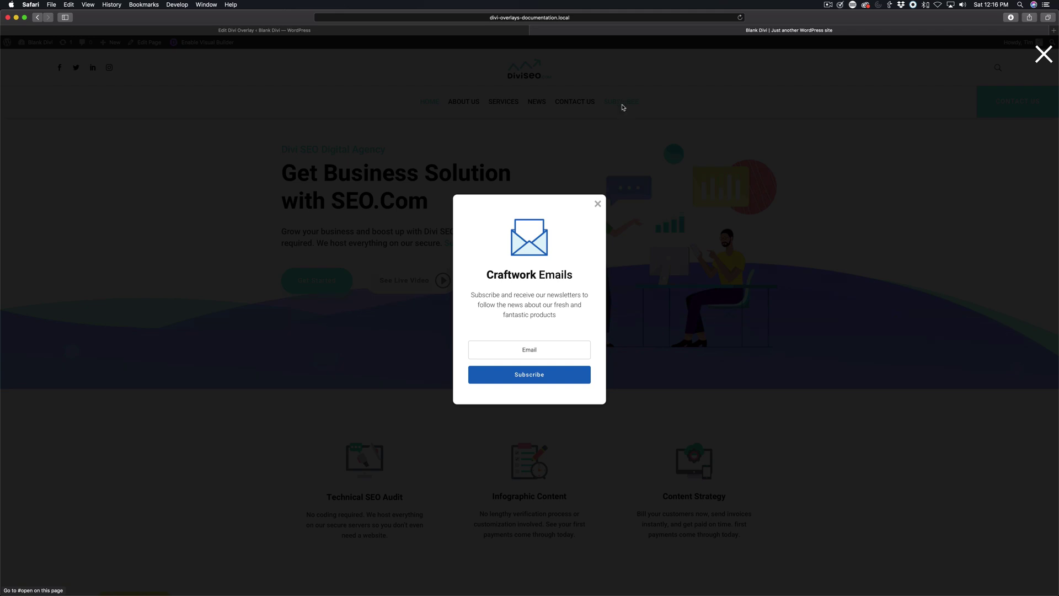
left_click(614, 122)
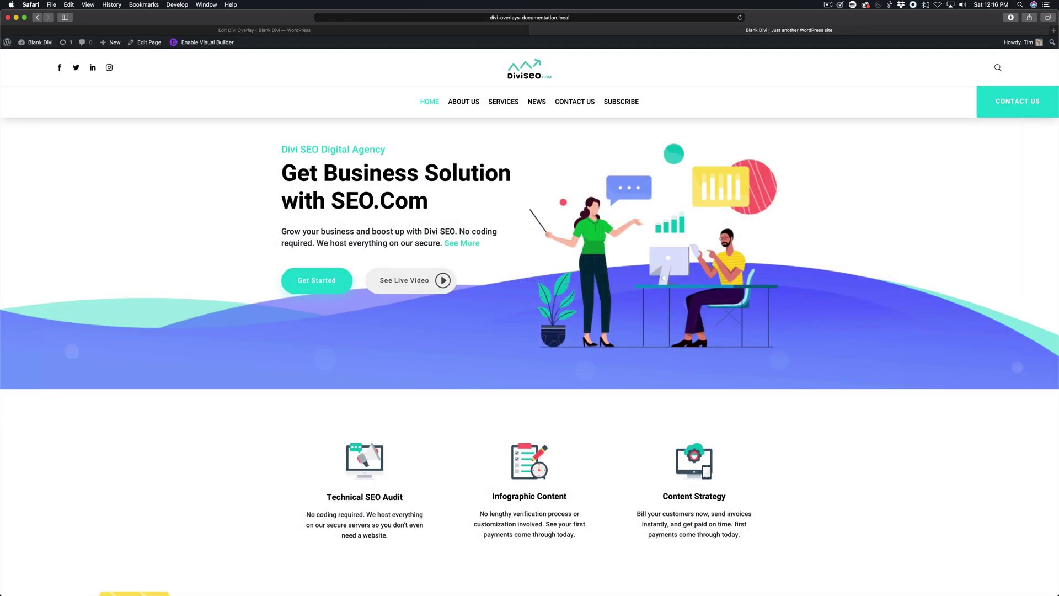
left_click(632, 104)
left_click(633, 105)
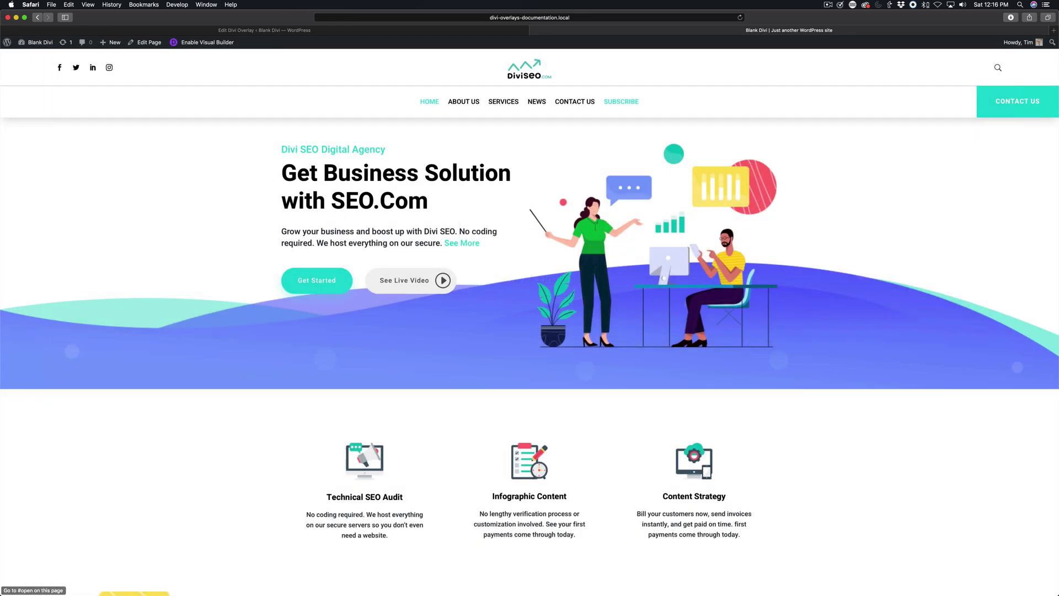
left_click(619, 103)
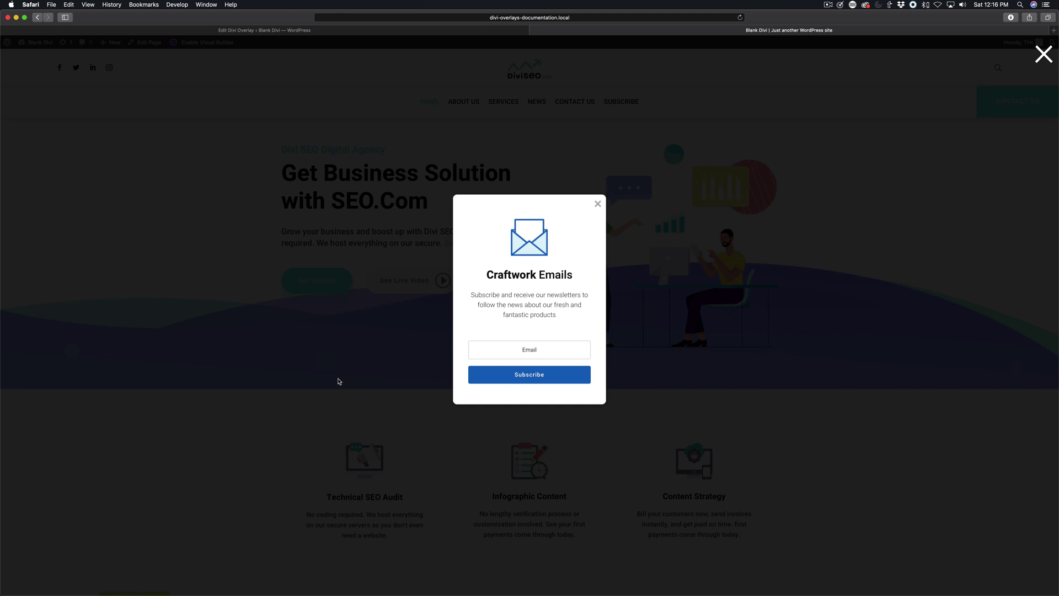
left_click(294, 440)
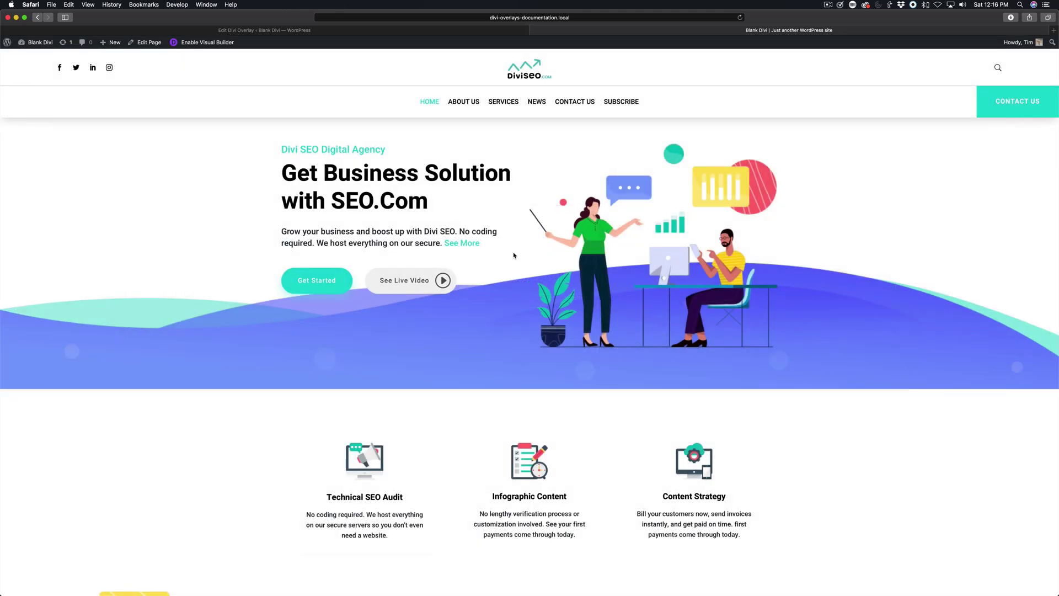
left_click(618, 102)
left_click(621, 101)
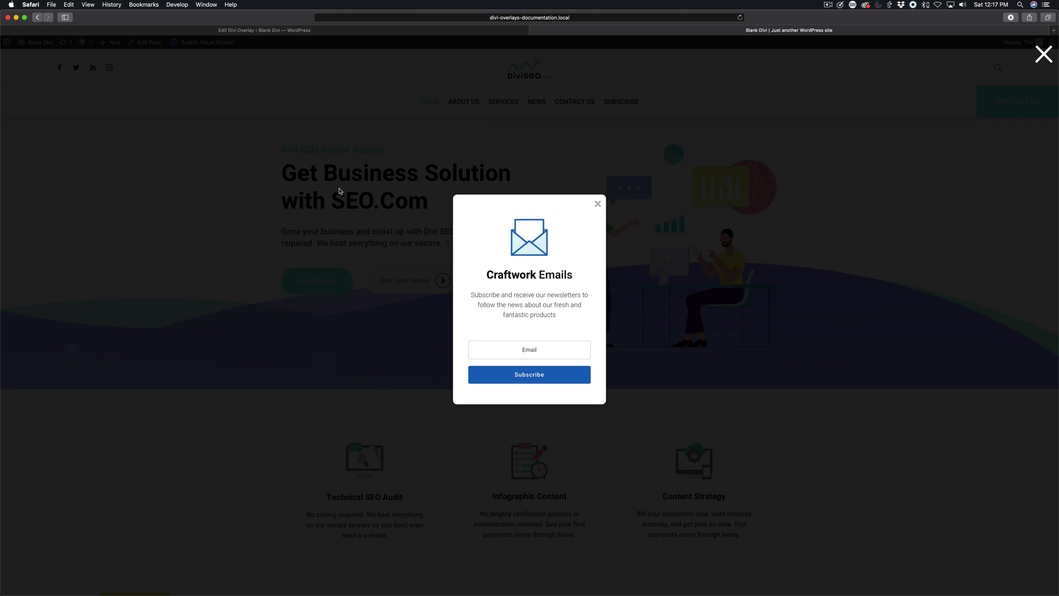
left_click(596, 179)
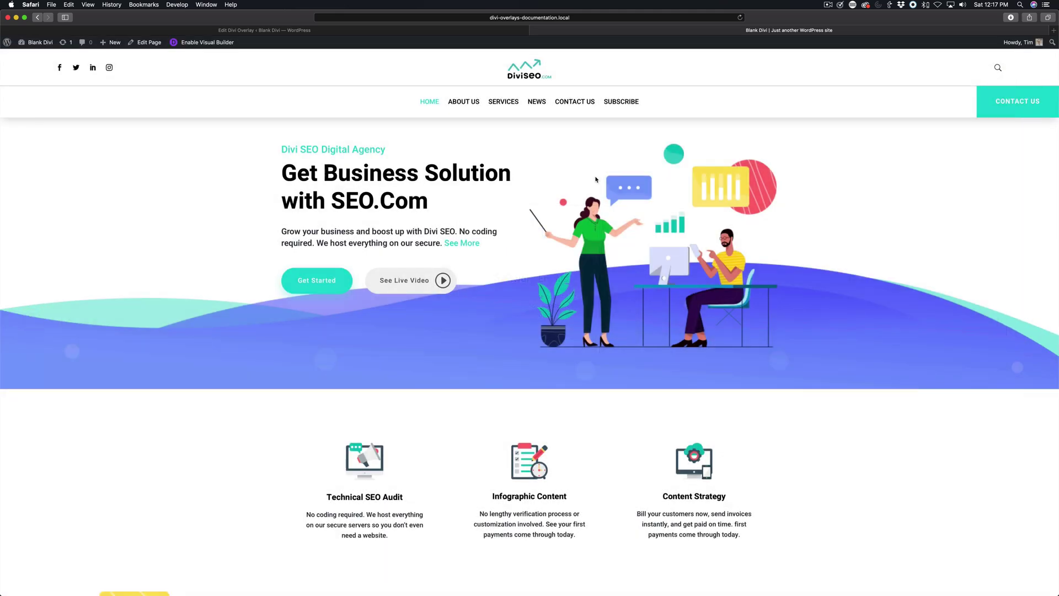
left_click(614, 101)
left_click(580, 183)
left_click(626, 105)
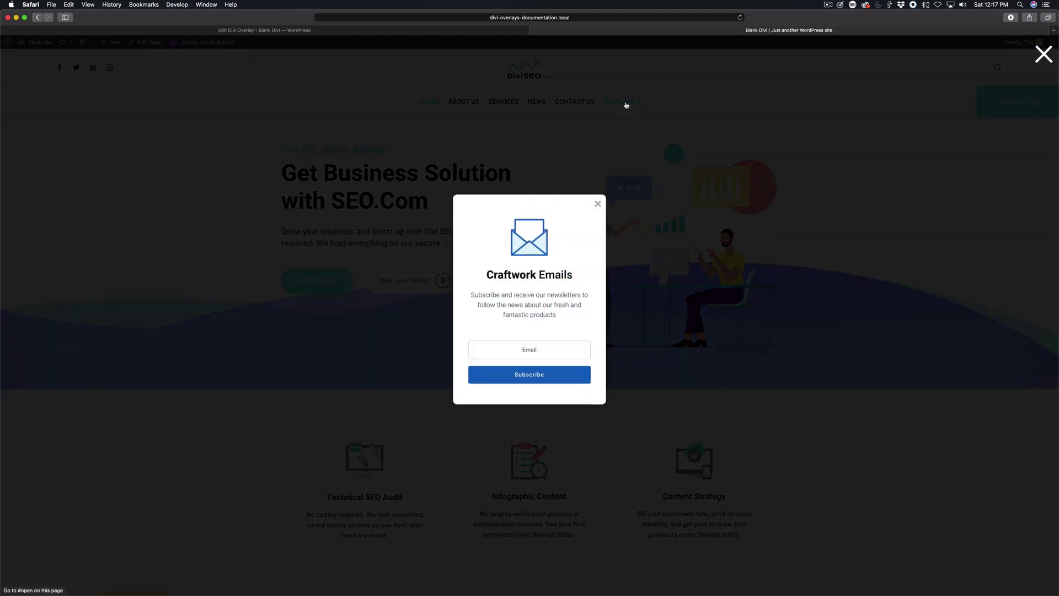
left_click(673, 159)
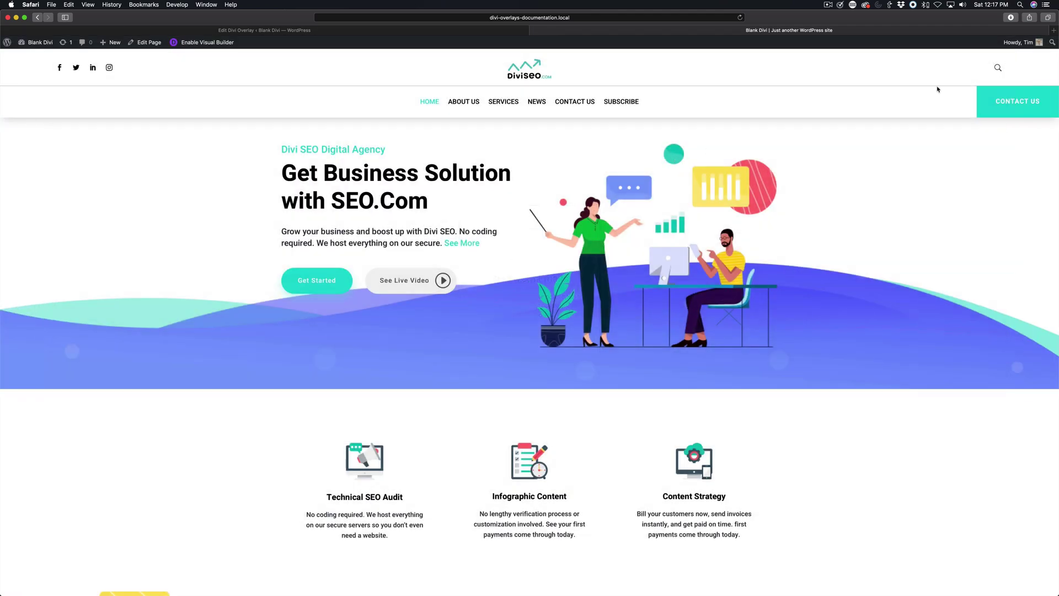
Step: Open the Contact Us overlay on the site and inspect the Form #03 section's gradient background in the Test Overlay 2 editor
left_click(1016, 110)
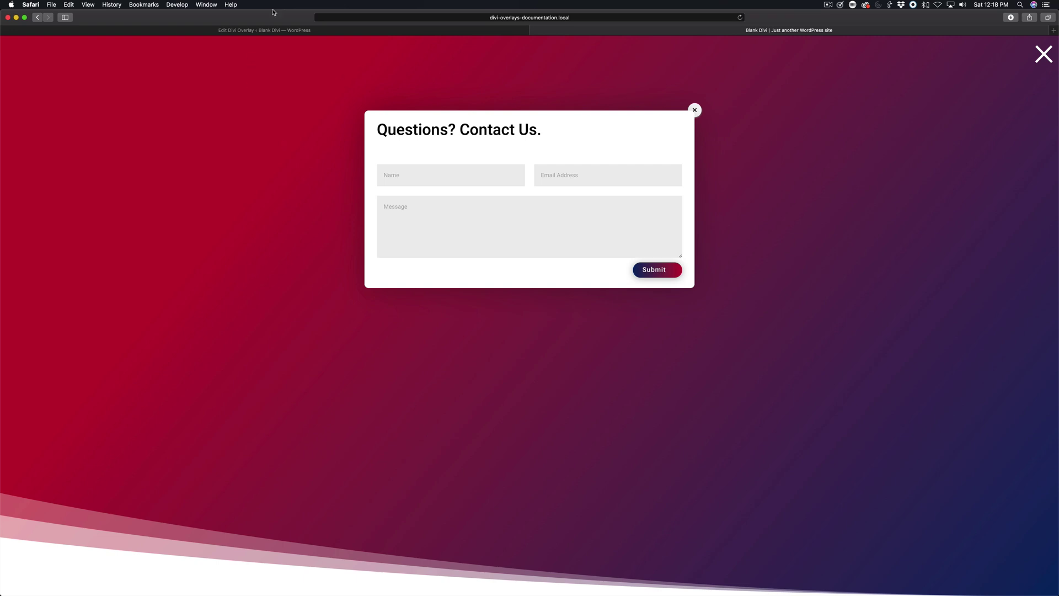
left_click(280, 31)
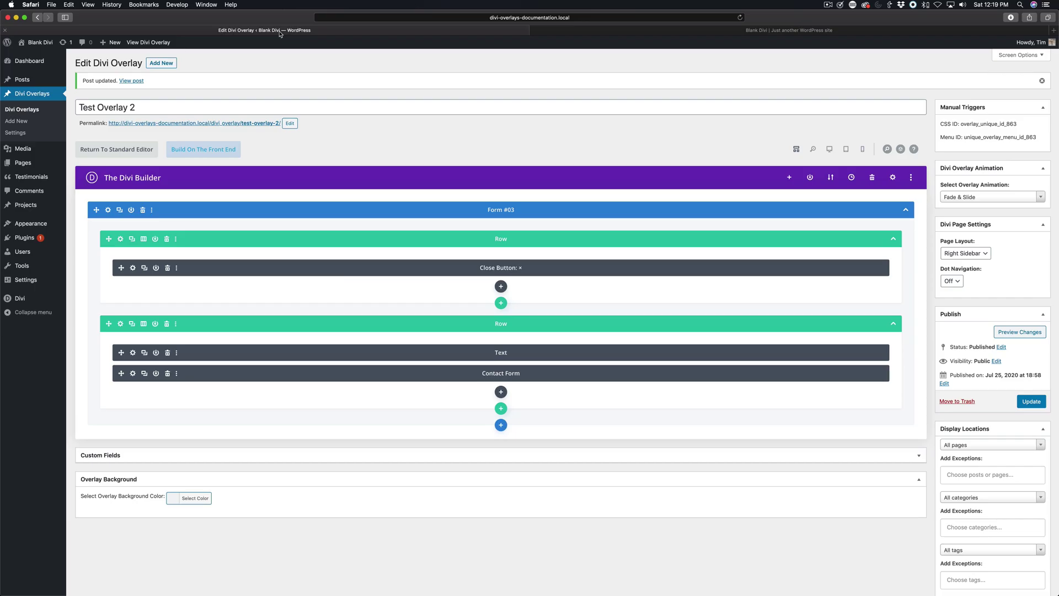
left_click(111, 211)
left_click(237, 194)
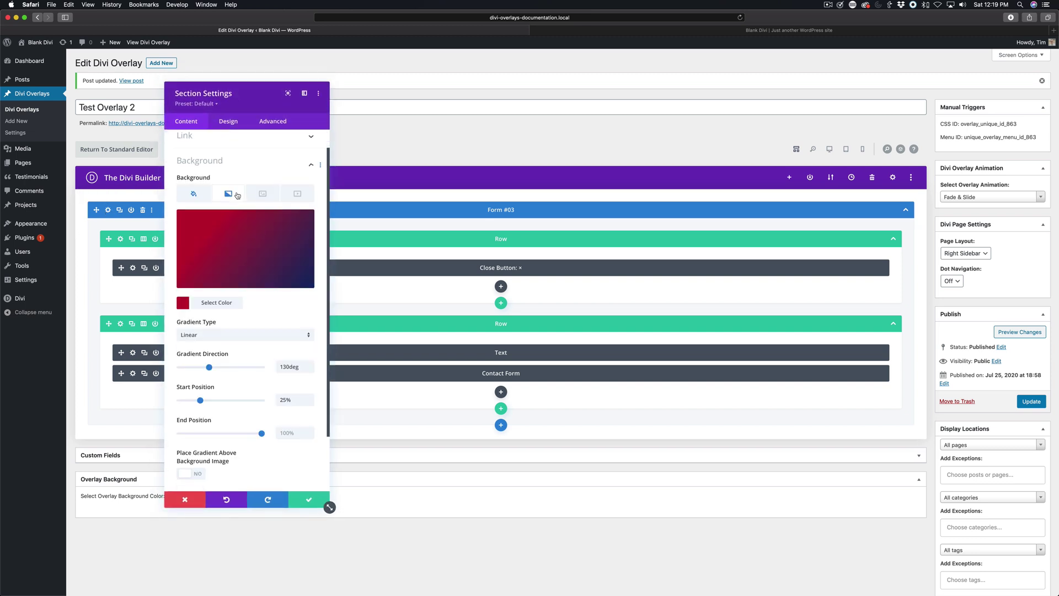
Step: Add the CSS class close-divi-overlay to the Form #03 section and update the overlay
left_click(277, 124)
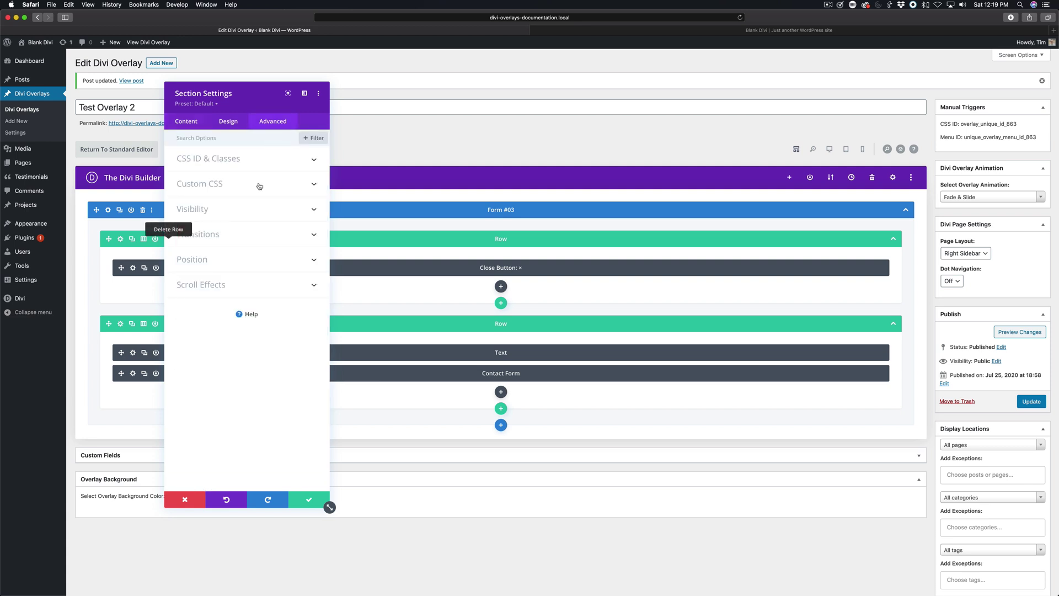
left_click(243, 160)
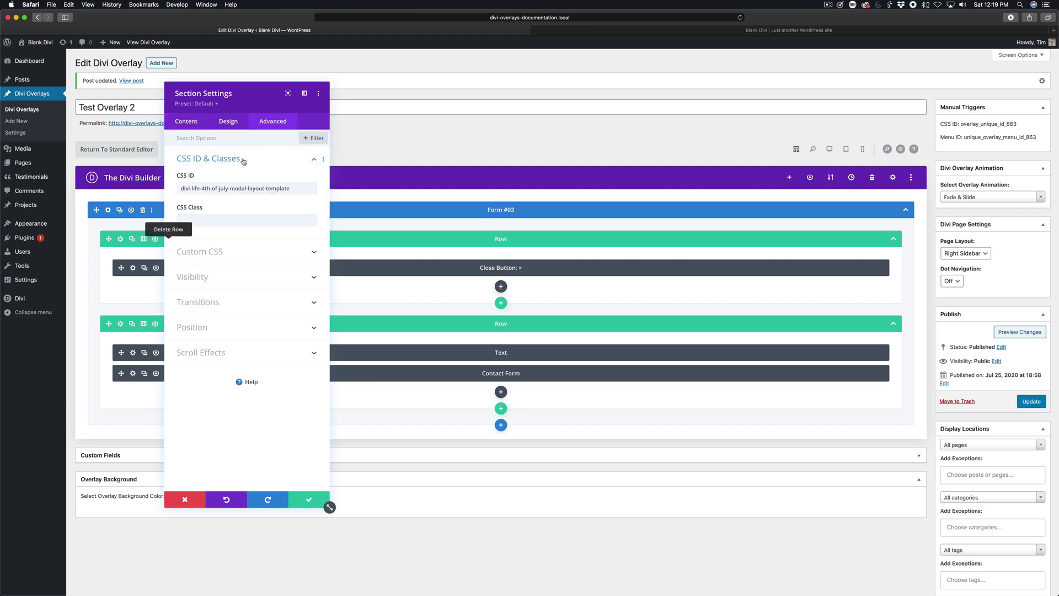
left_click(204, 219)
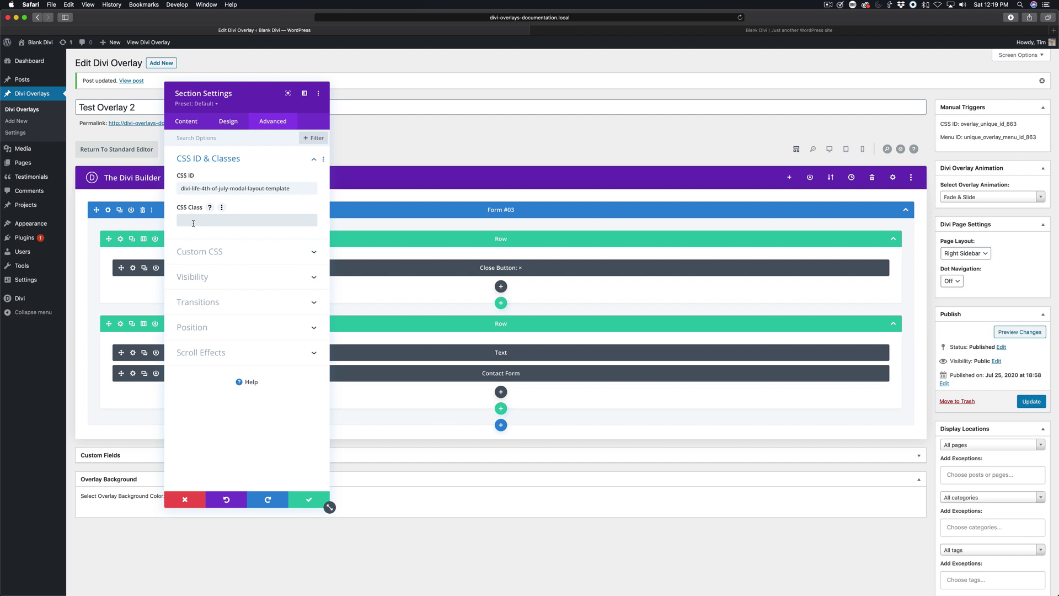
type("close-divi-overlay")
left_click(307, 499)
left_click(1031, 401)
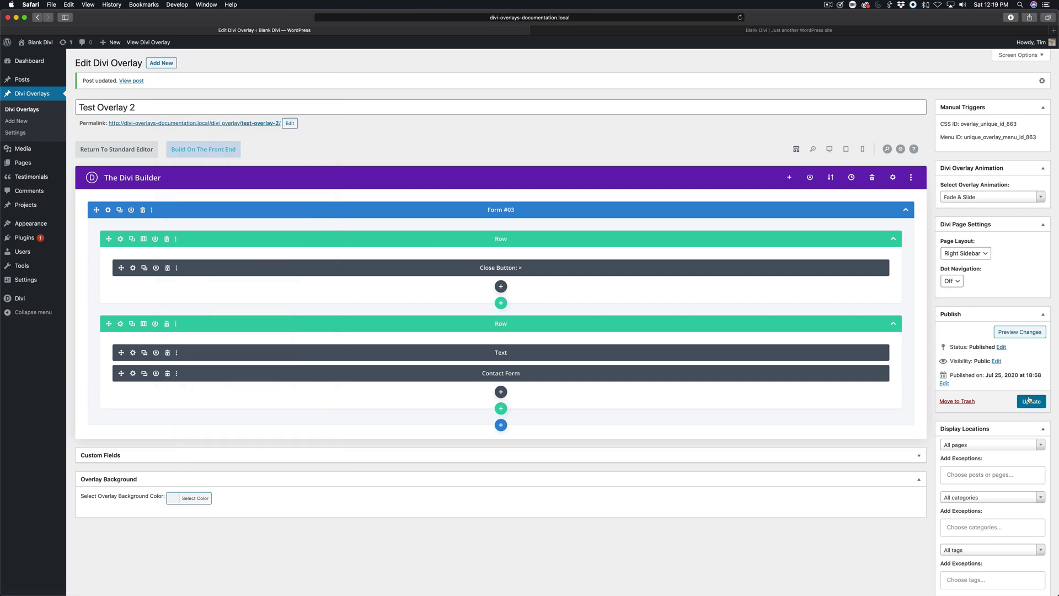
Step: Close the contact overlay on the website and test dismissing the Subscribe overlay from areas outside its white box
left_click(779, 31)
left_click(1044, 55)
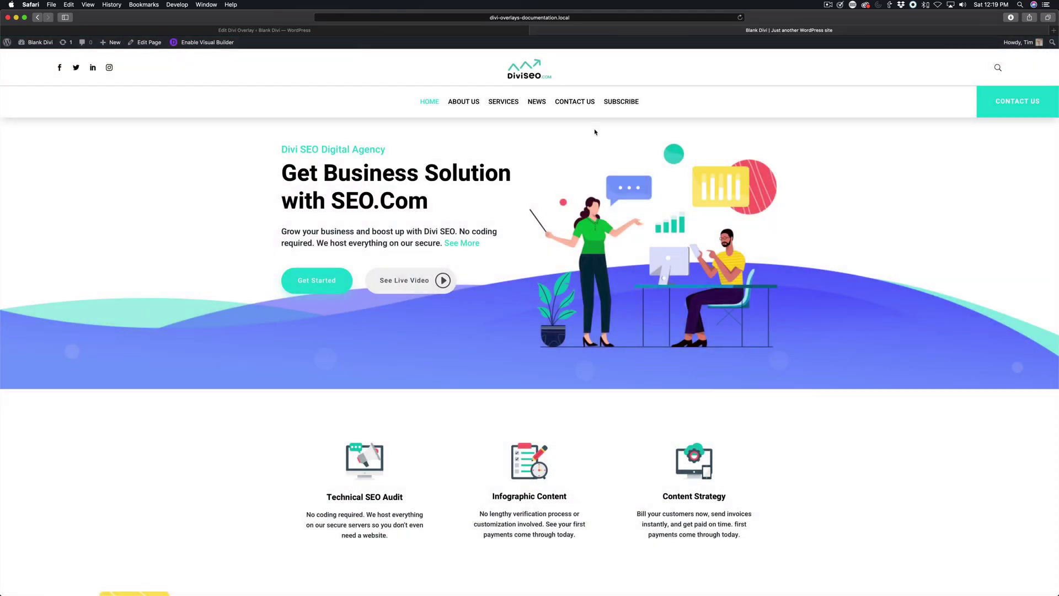
left_click(623, 99)
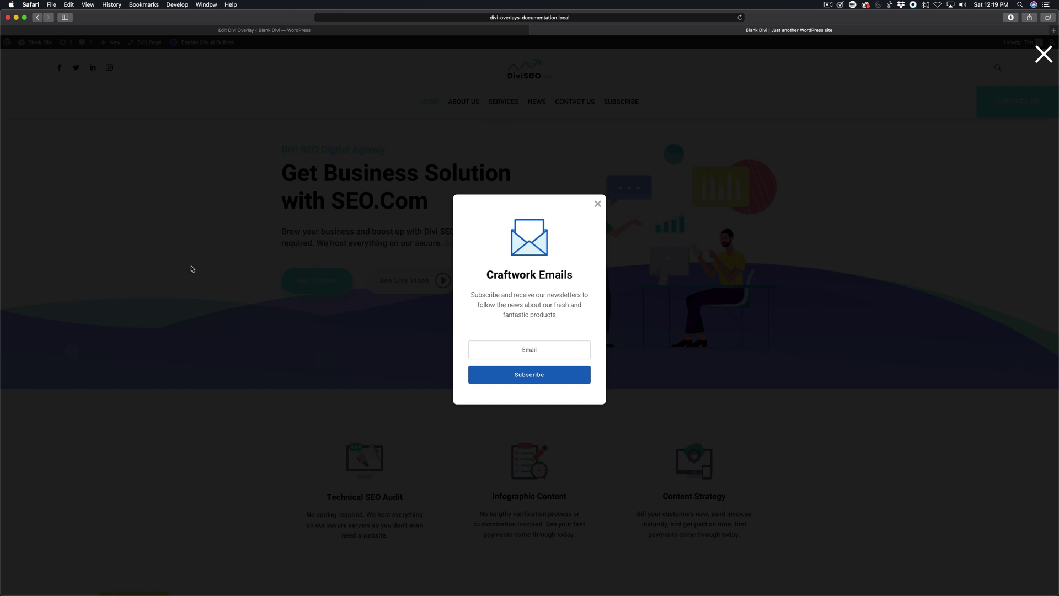
left_click(272, 461)
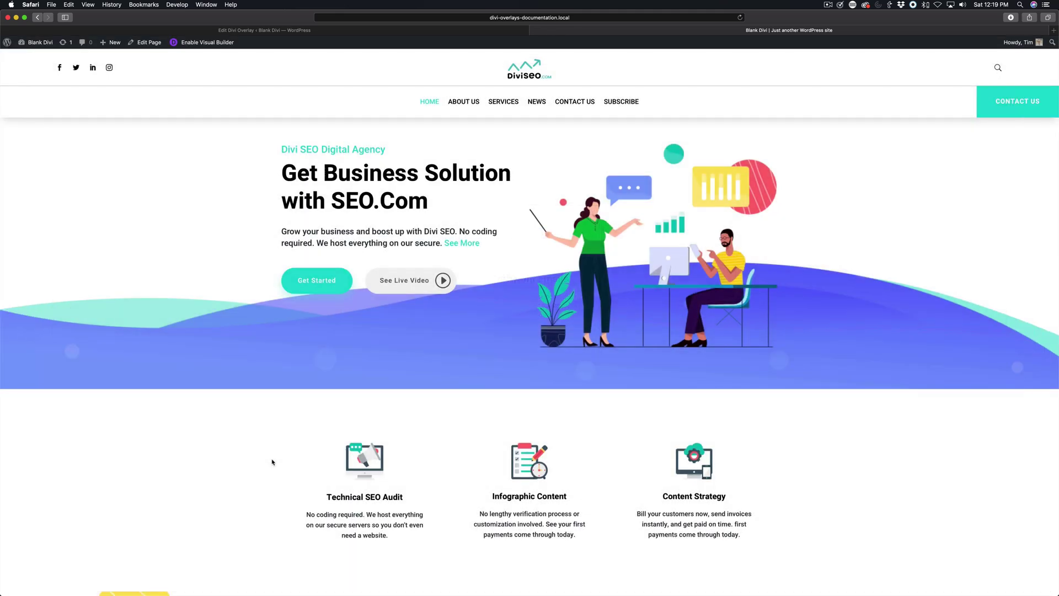
left_click(622, 121)
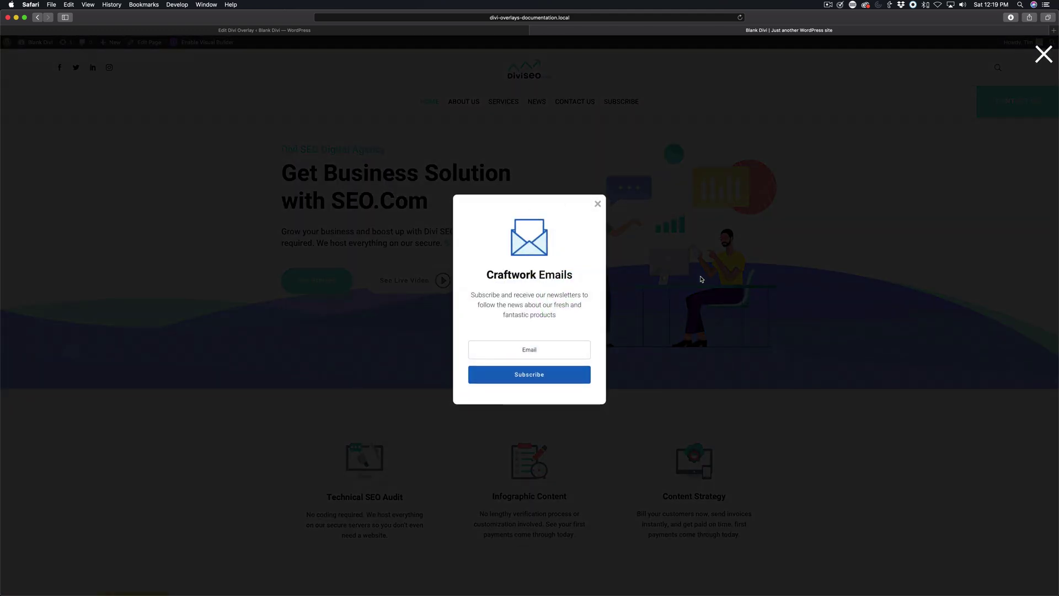
left_click(803, 138)
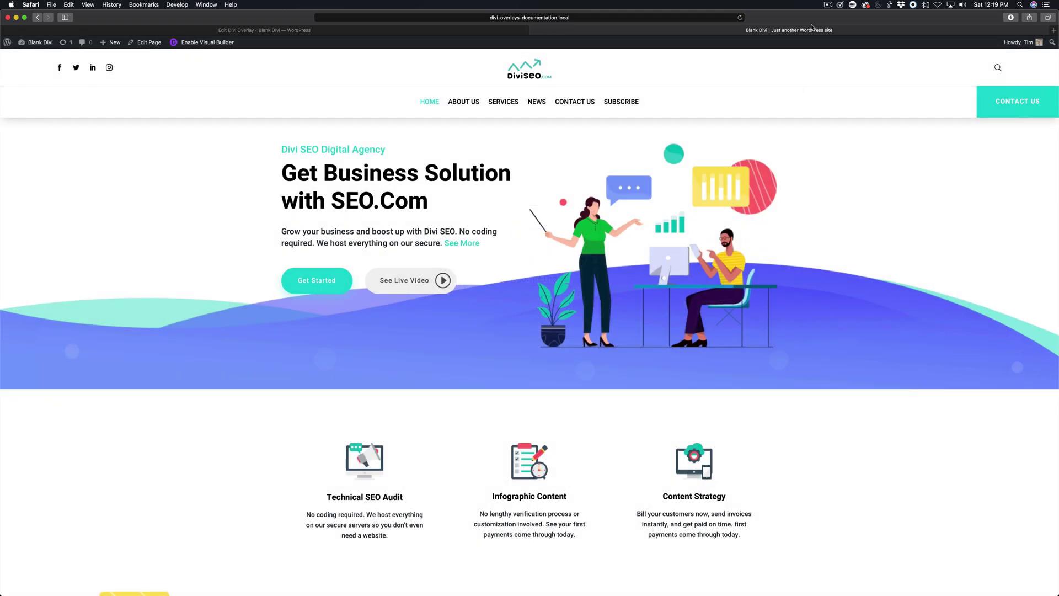
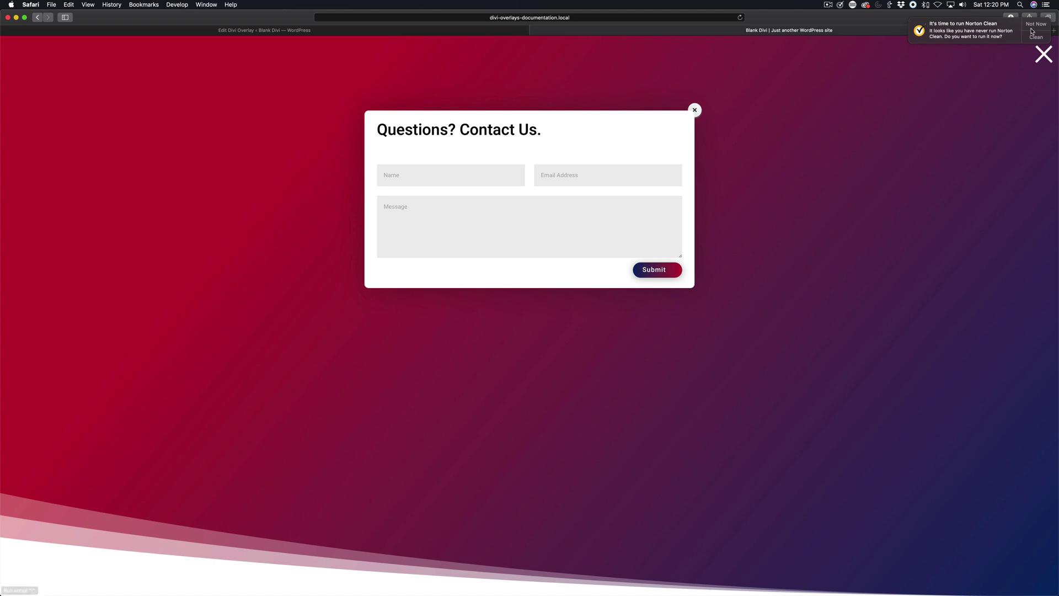
Step: Test the Contact Us overlay by selecting areas inside its form card and dismissing it from the coloured background
left_click(174, 225)
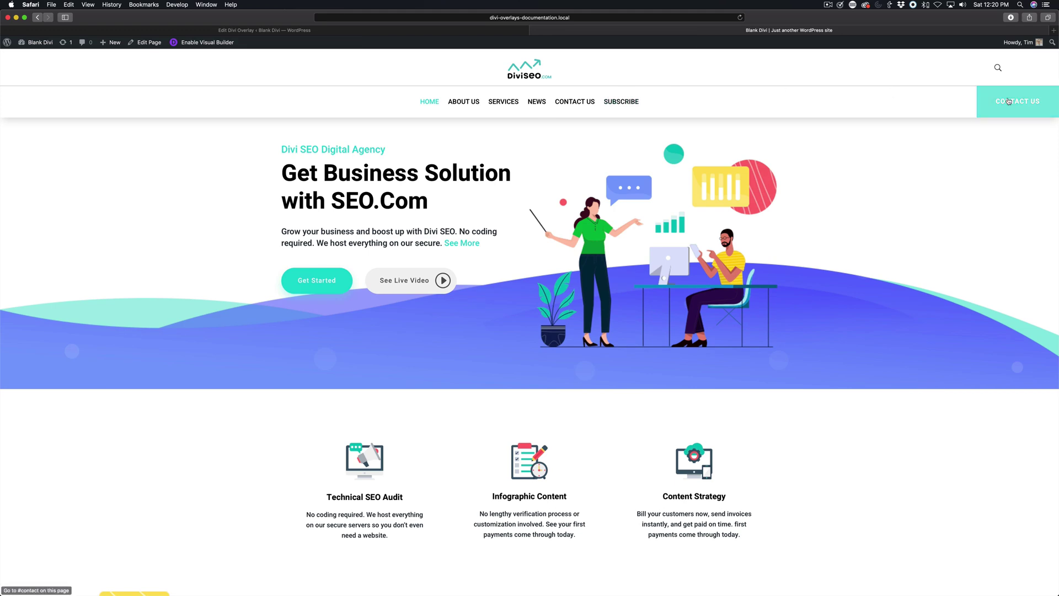
left_click(1008, 101)
double_click(476, 145)
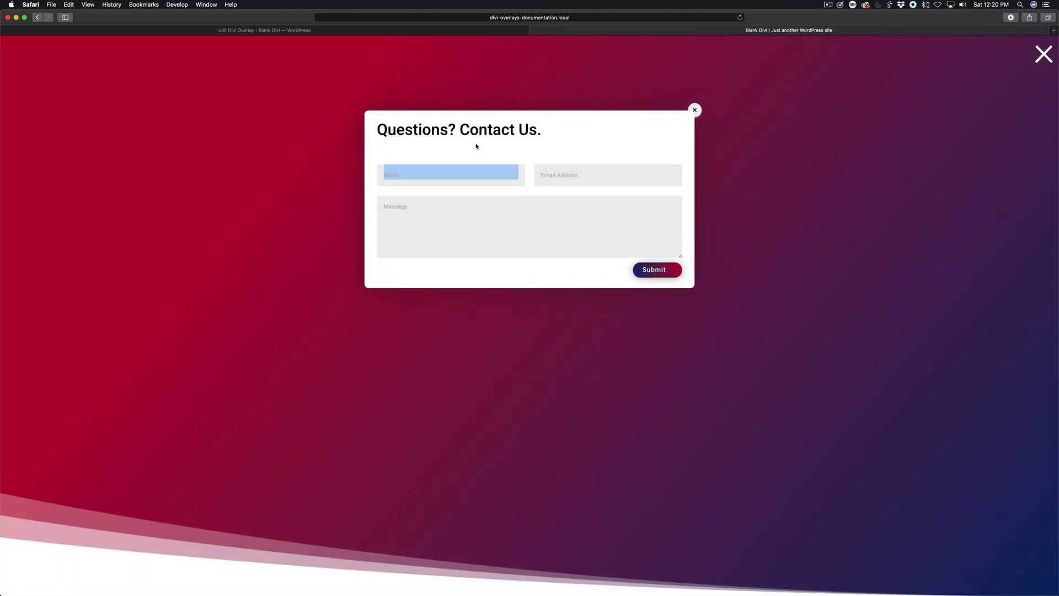
triple_click(505, 132)
left_click(549, 135)
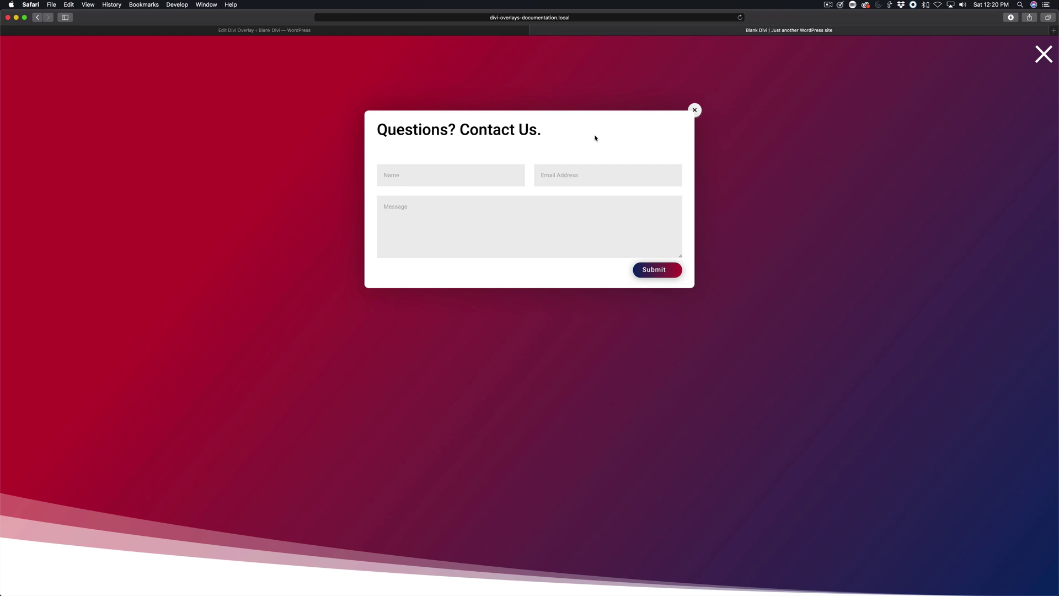
left_click(499, 241)
left_click(324, 175)
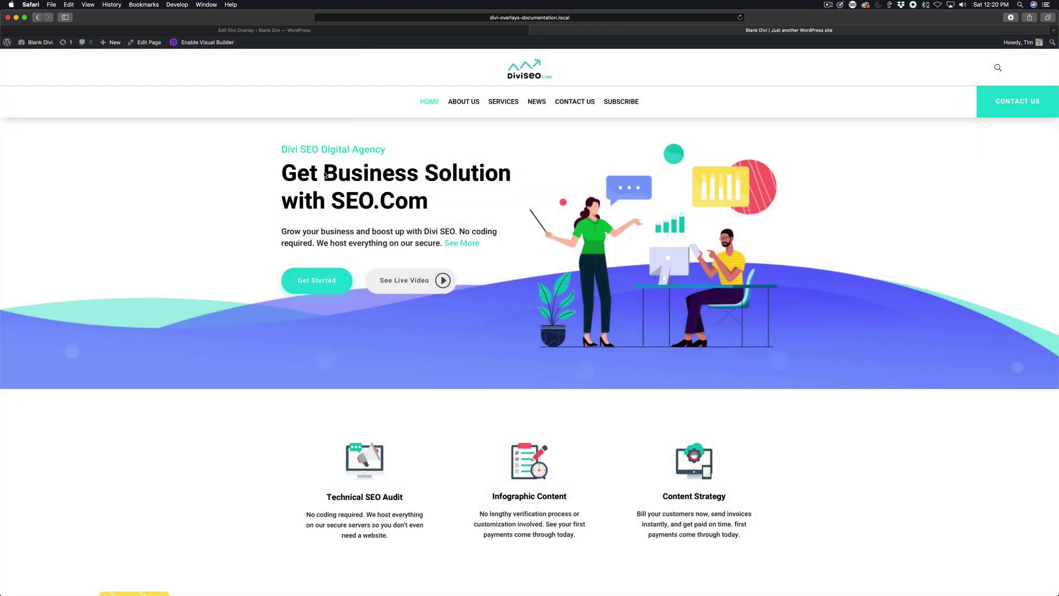
Step: Review the close-divi-overlay CSS class in the Form #03 section's settings and save the section
left_click(294, 30)
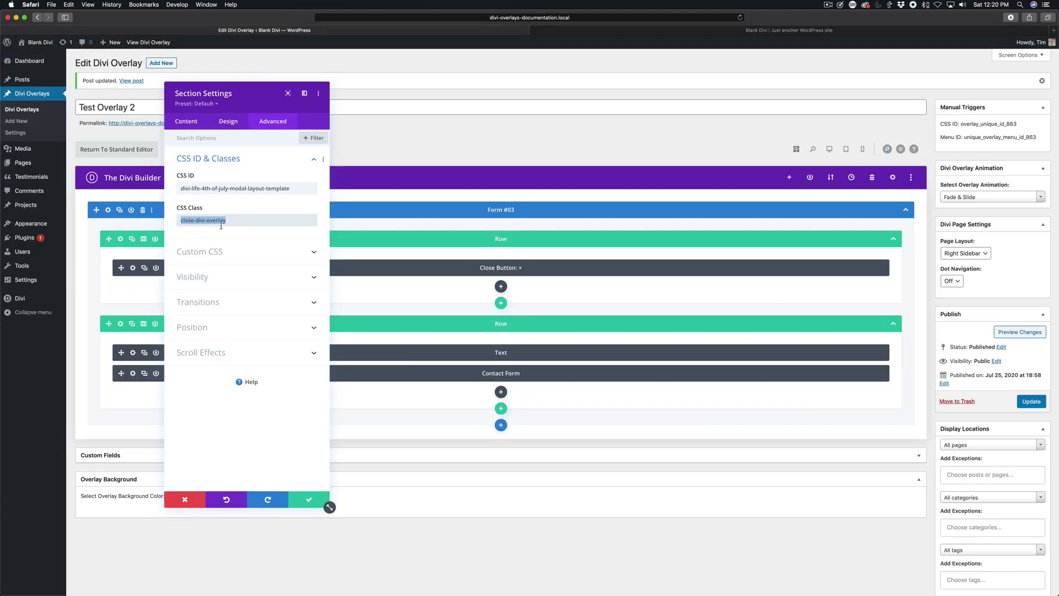
triple_click(202, 220)
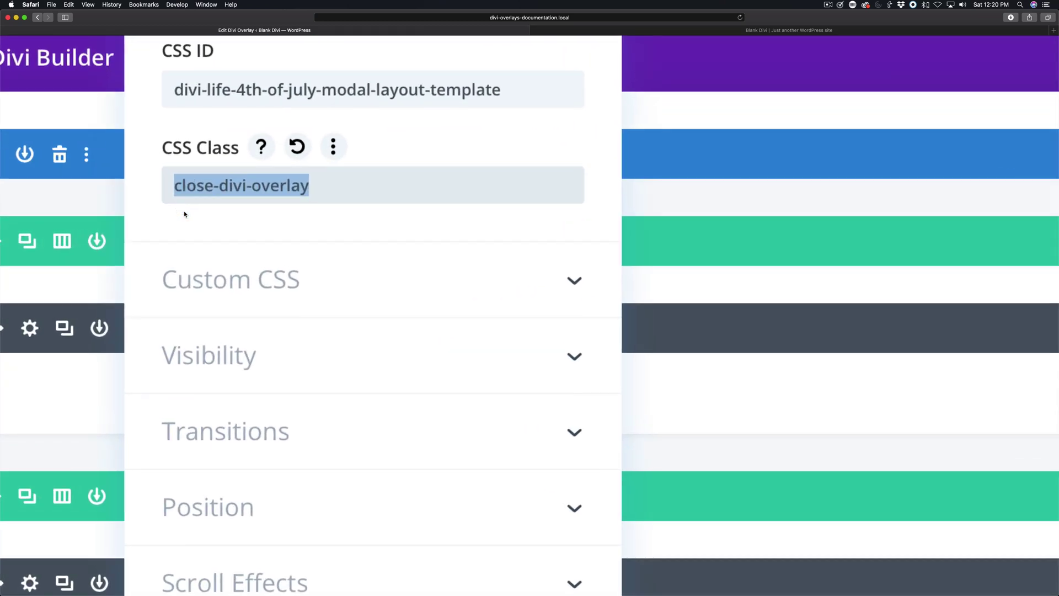
left_click(236, 223)
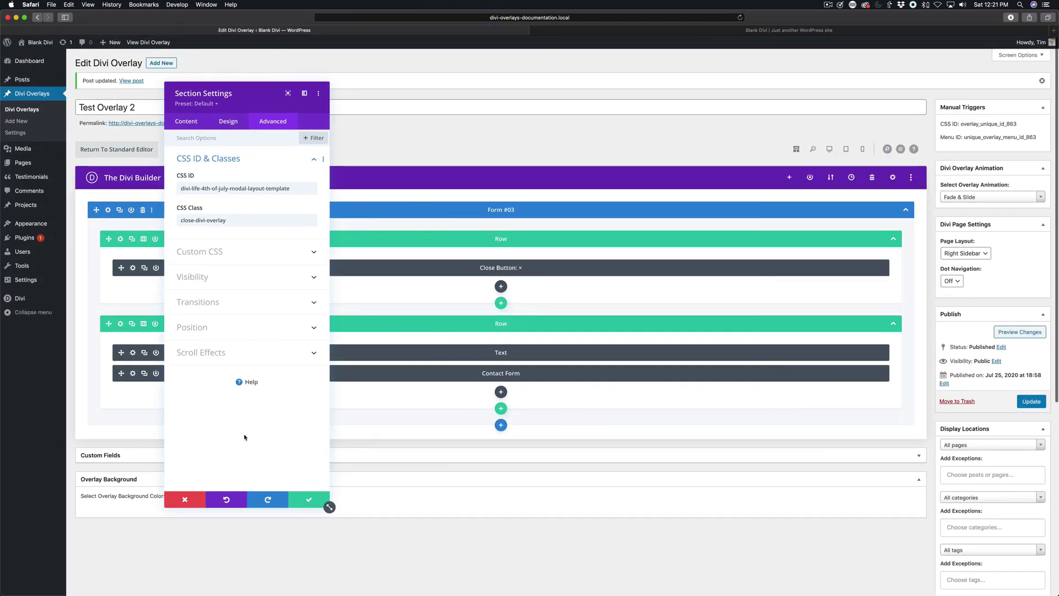
left_click(313, 502)
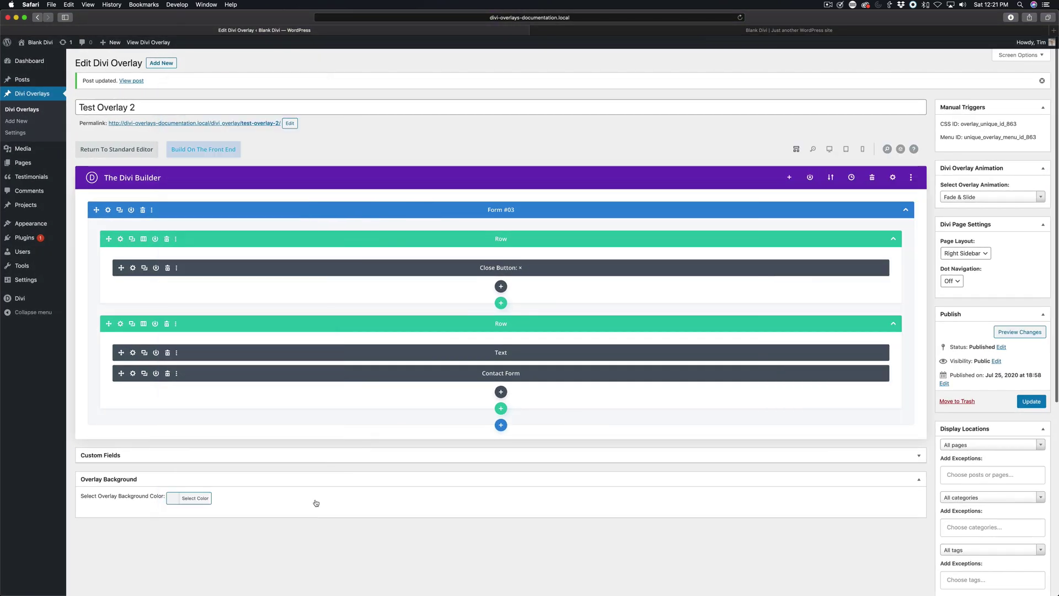
Step: Return to the website's home page and open the Contact Us overlay again
left_click(776, 32)
left_click(1014, 105)
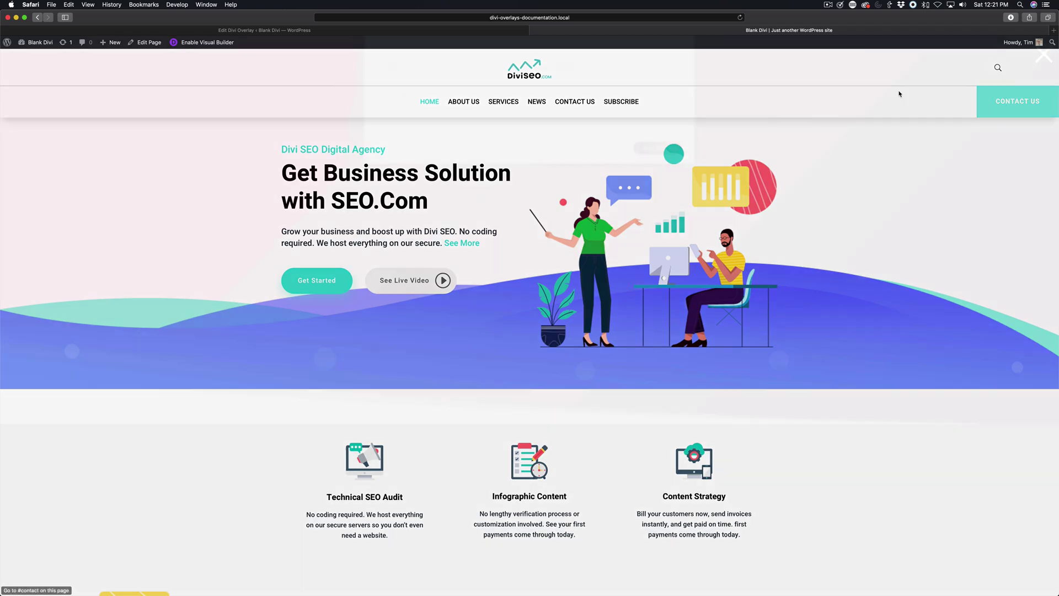
Step: Dismiss the Contact Us overlay from its coloured background and reopen it on the website
left_click(539, 452)
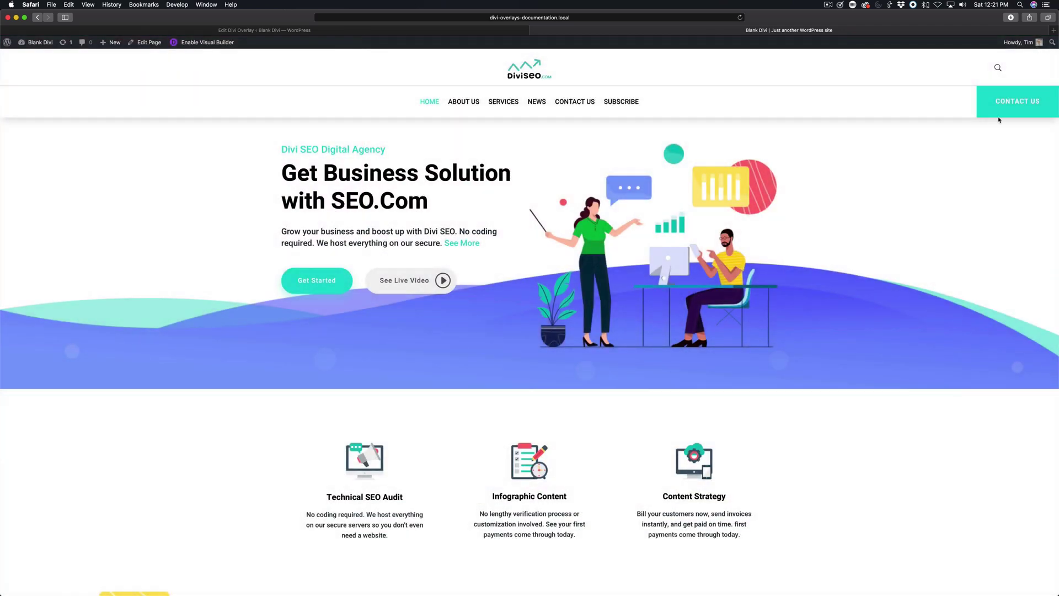
left_click(1014, 105)
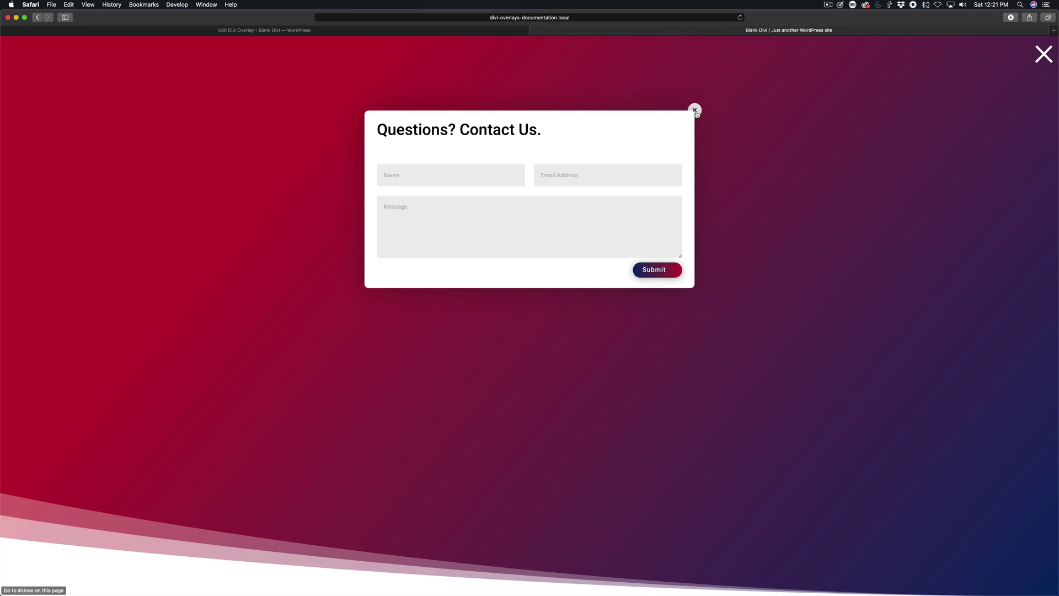
Step: Examine the close-divi-overlay class in the code of Test Overlay 2's Close Button module
left_click(370, 31)
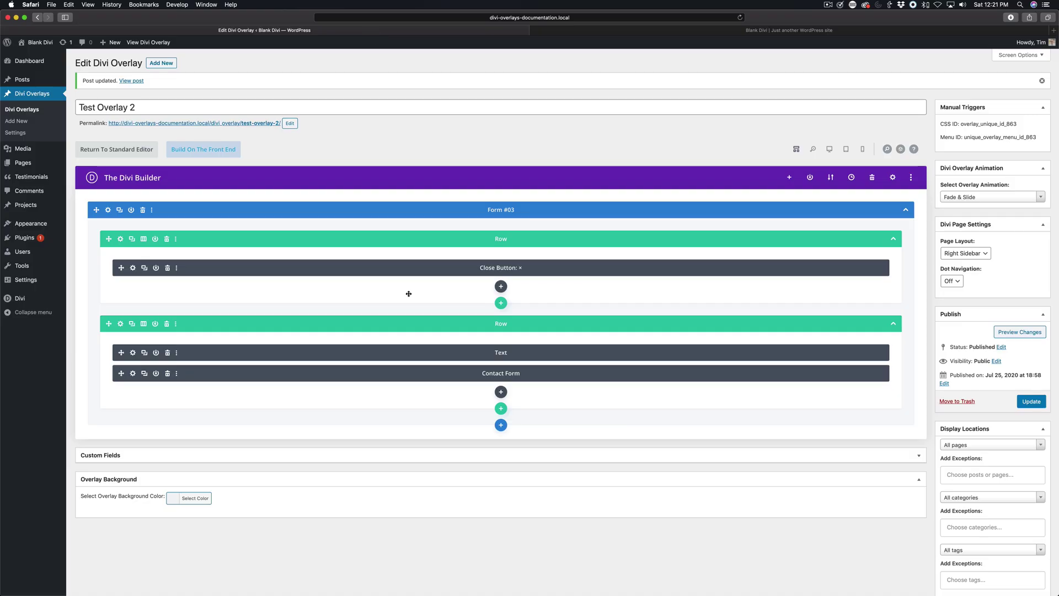
left_click(133, 268)
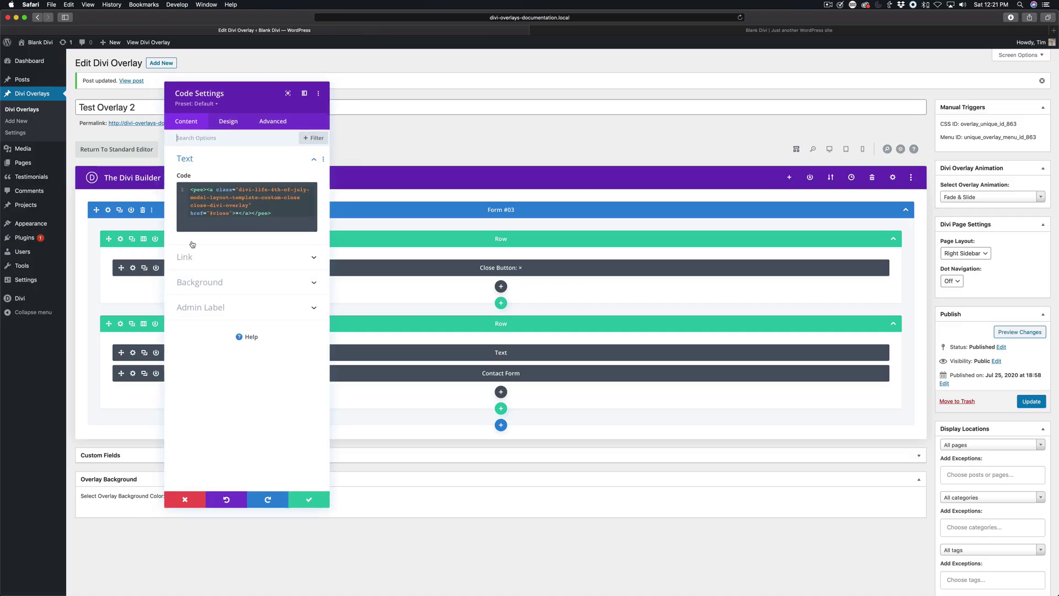
left_click_drag(233, 212, 214, 191)
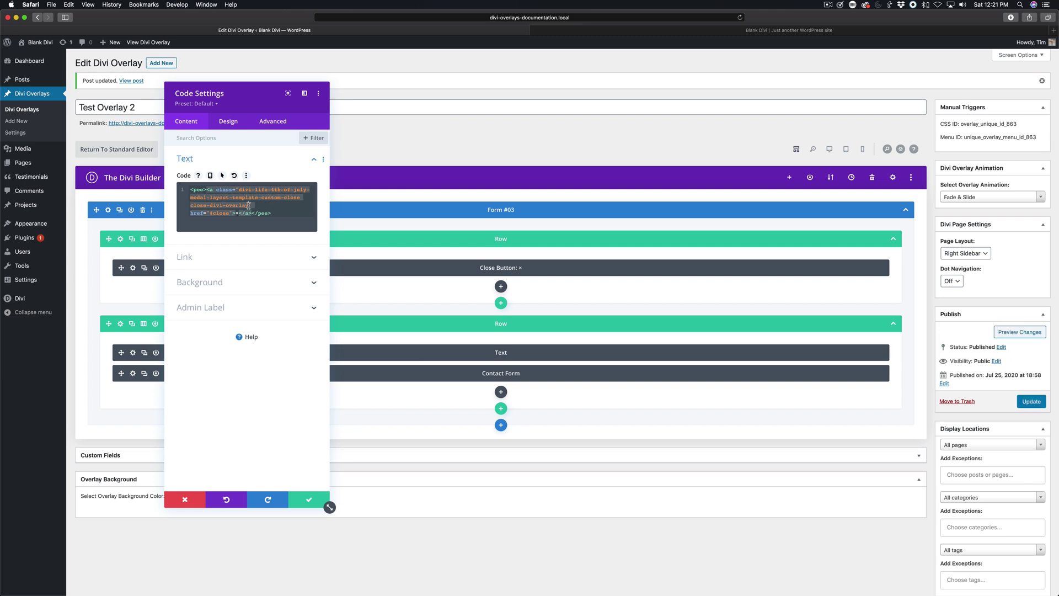
left_click_drag(248, 206, 186, 207)
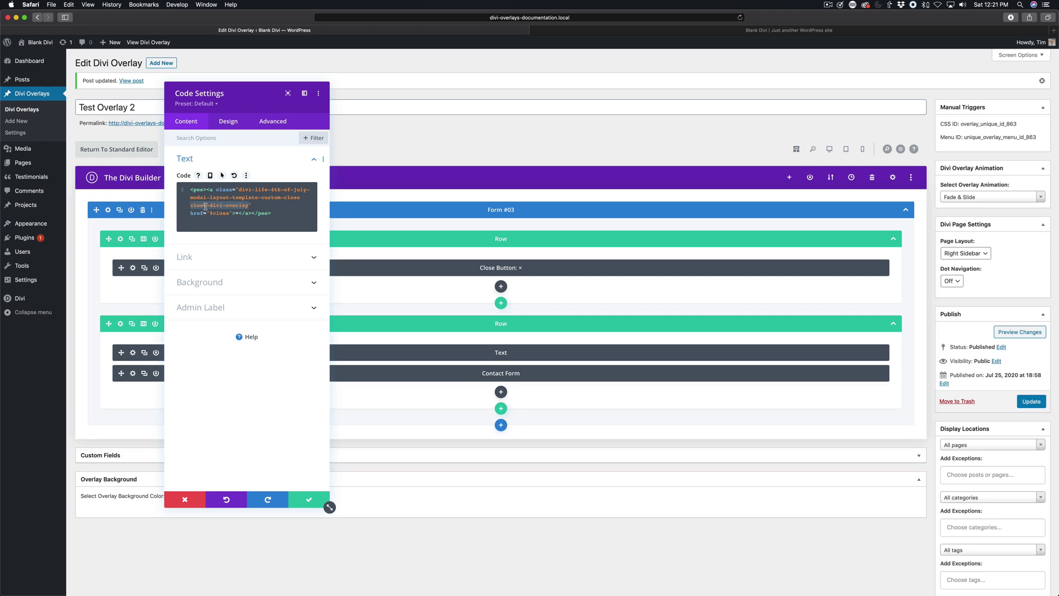
Step: Test the small round × button on the Contact Us overlay's form card, and open the Subscribe overlay
left_click(826, 31)
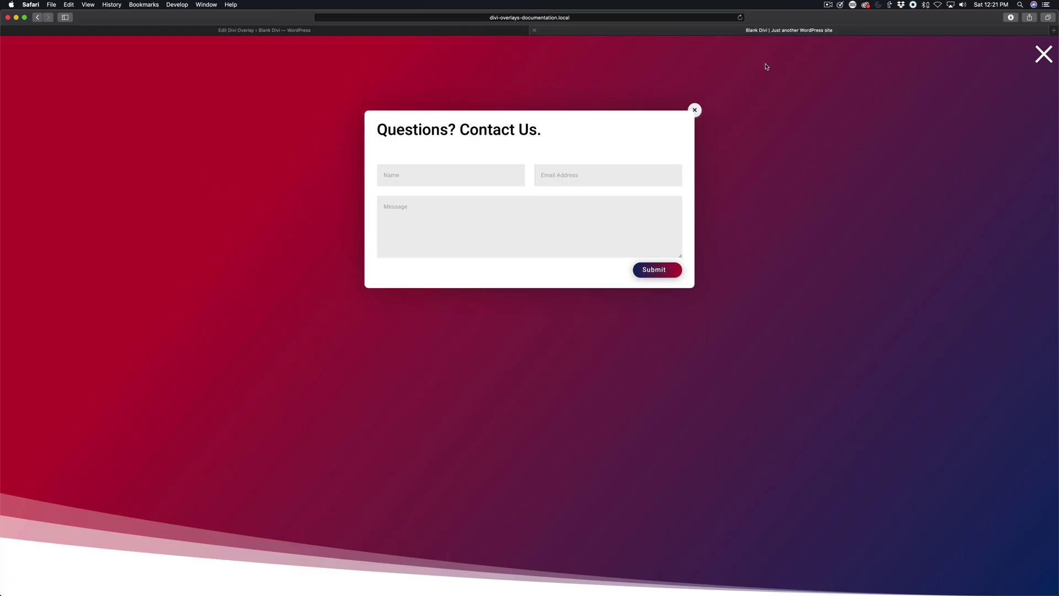
left_click(695, 110)
left_click(1014, 105)
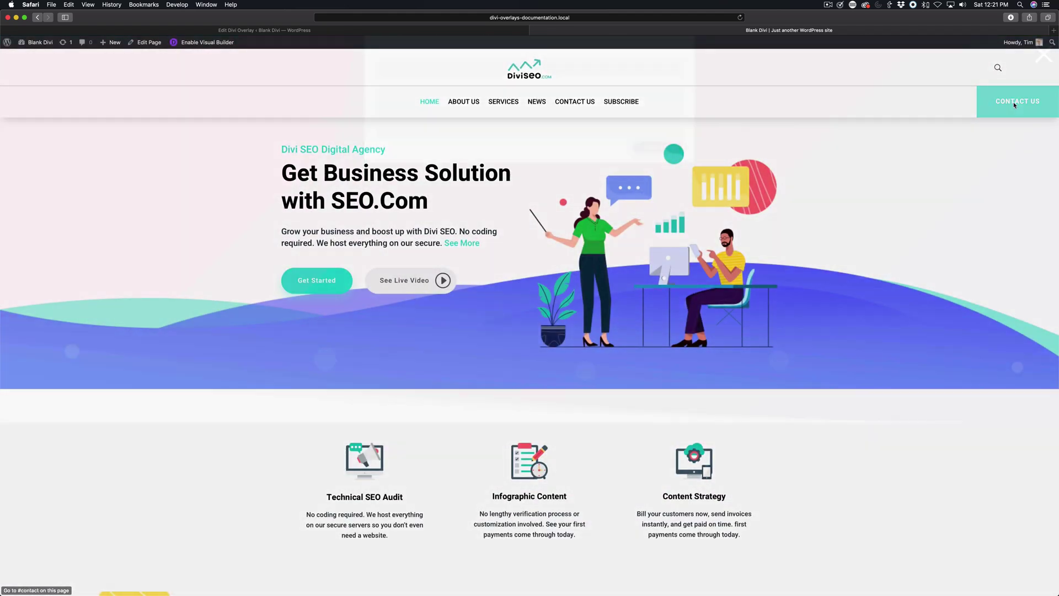
left_click(694, 110)
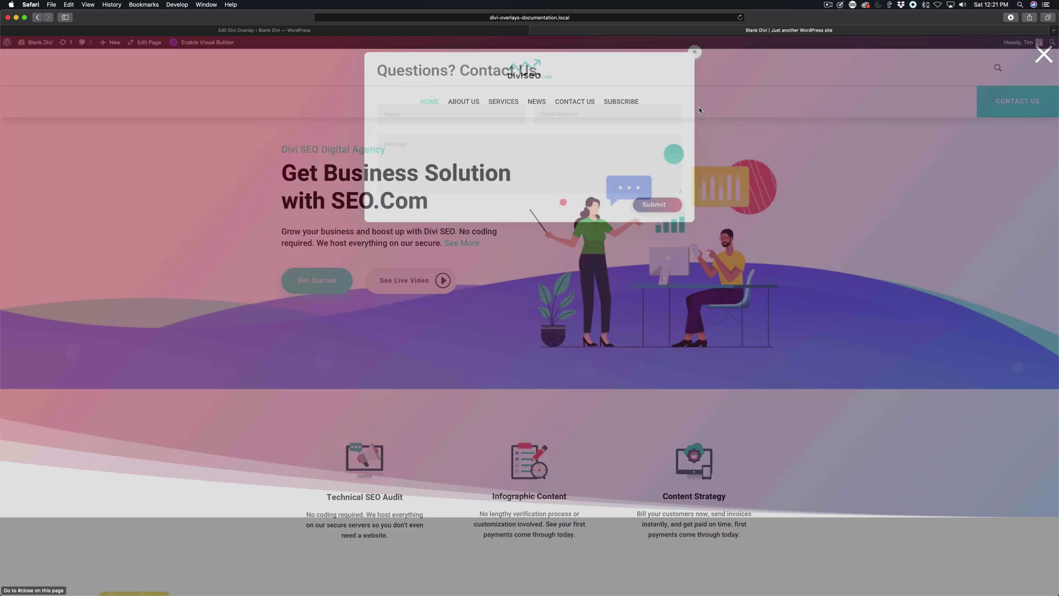
left_click(621, 101)
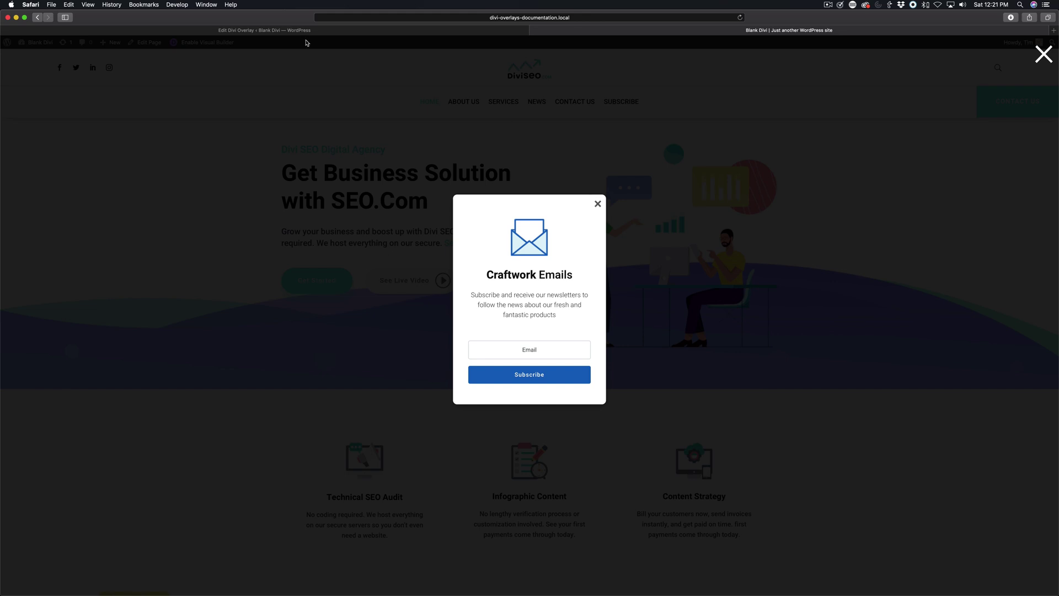
Step: Leave Test Overlay 2 with its unsaved changes discarded and open Test Overlay for editing
left_click(288, 29)
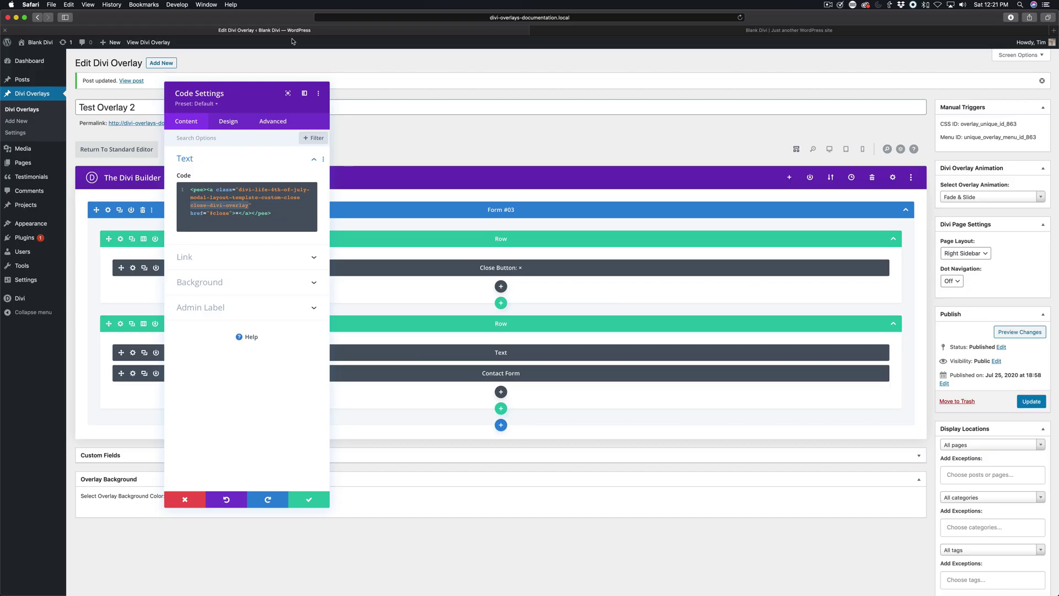
left_click(184, 500)
left_click(15, 96)
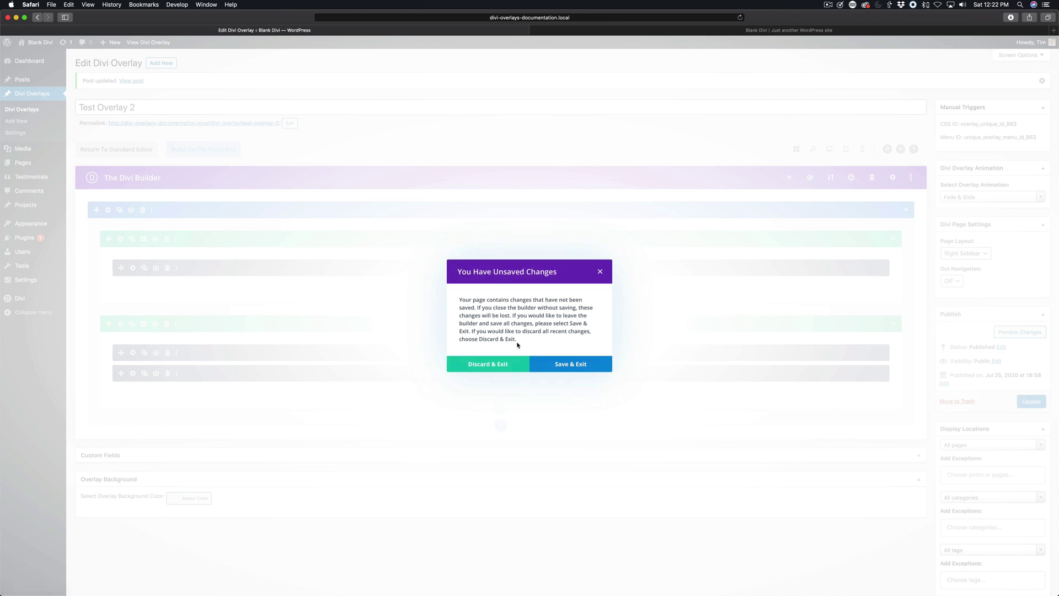
left_click(487, 363)
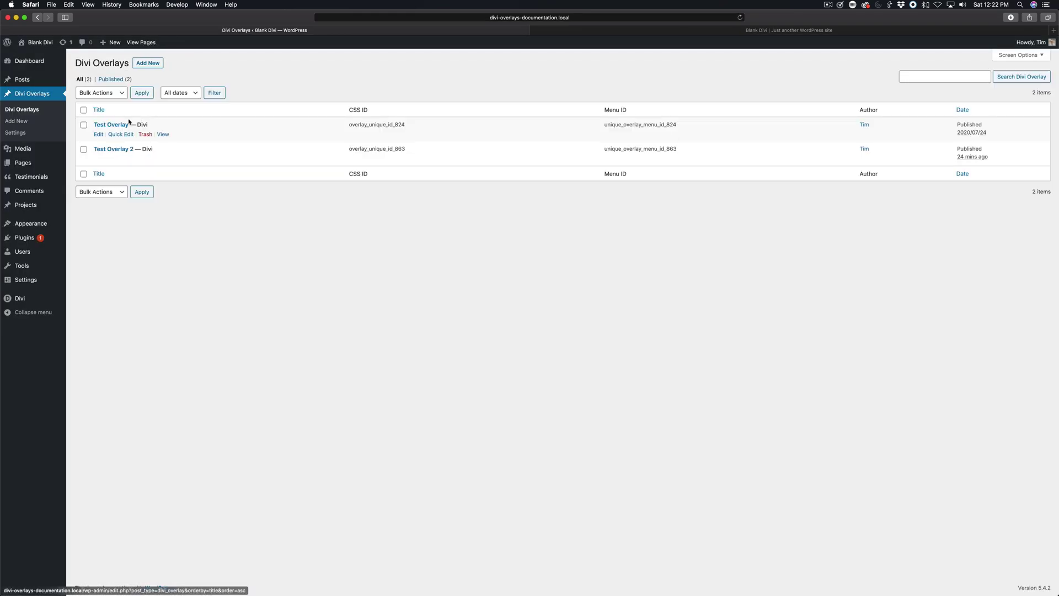
left_click(110, 124)
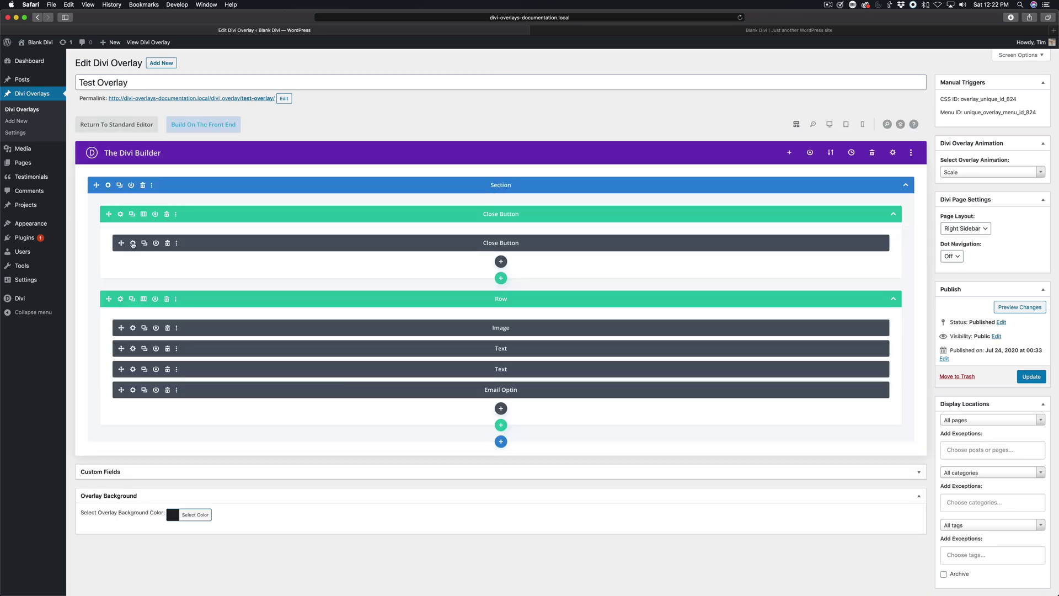
Step: Examine the close-divi-overlay class in the code of Test Overlay's Close Button module, and close its settings without saving
left_click(132, 243)
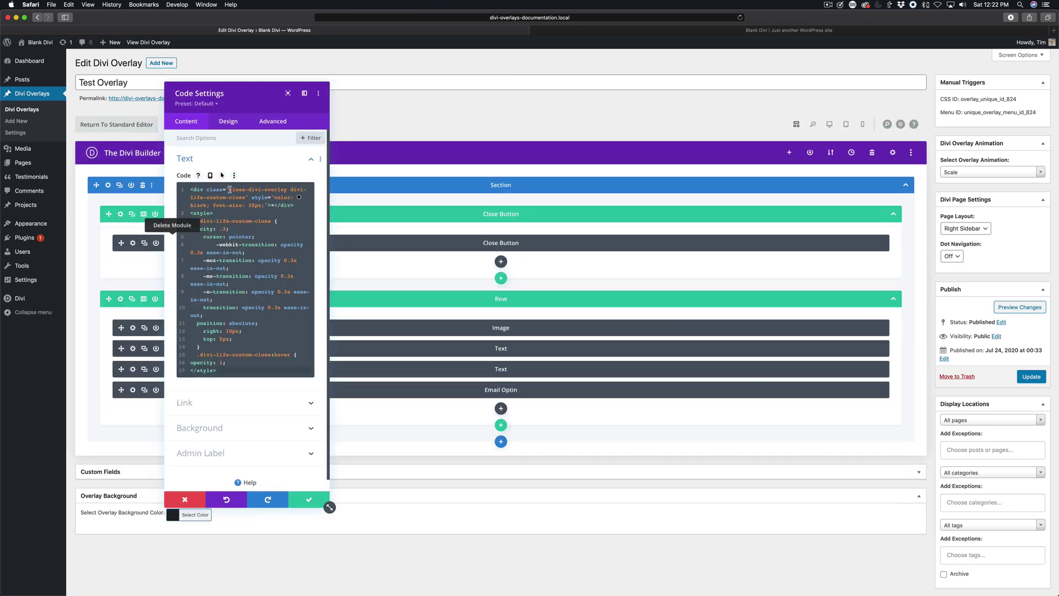
left_click(213, 190)
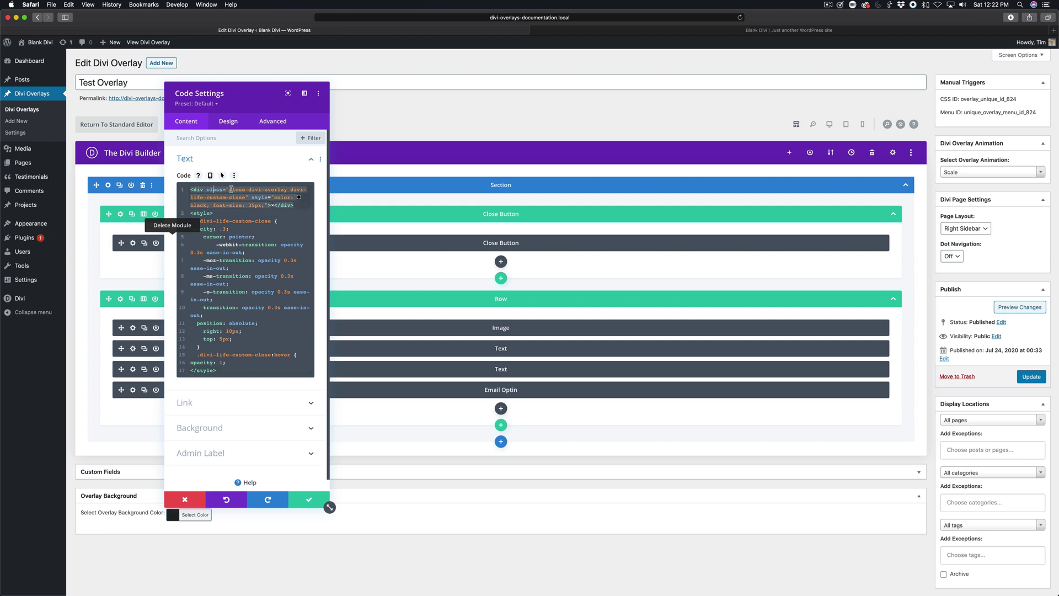
left_click_drag(229, 189, 285, 188)
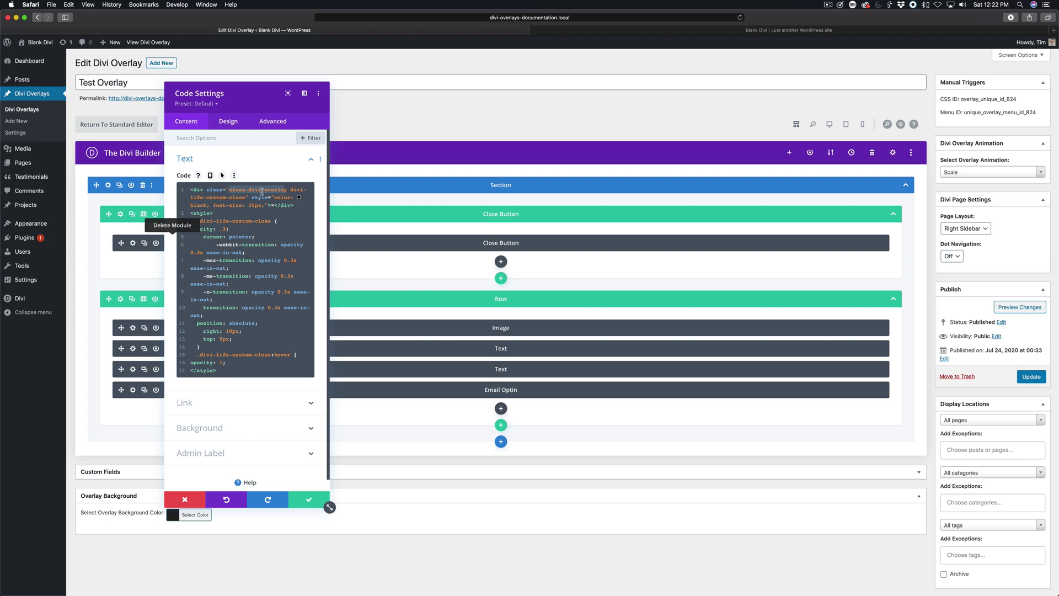
left_click(185, 500)
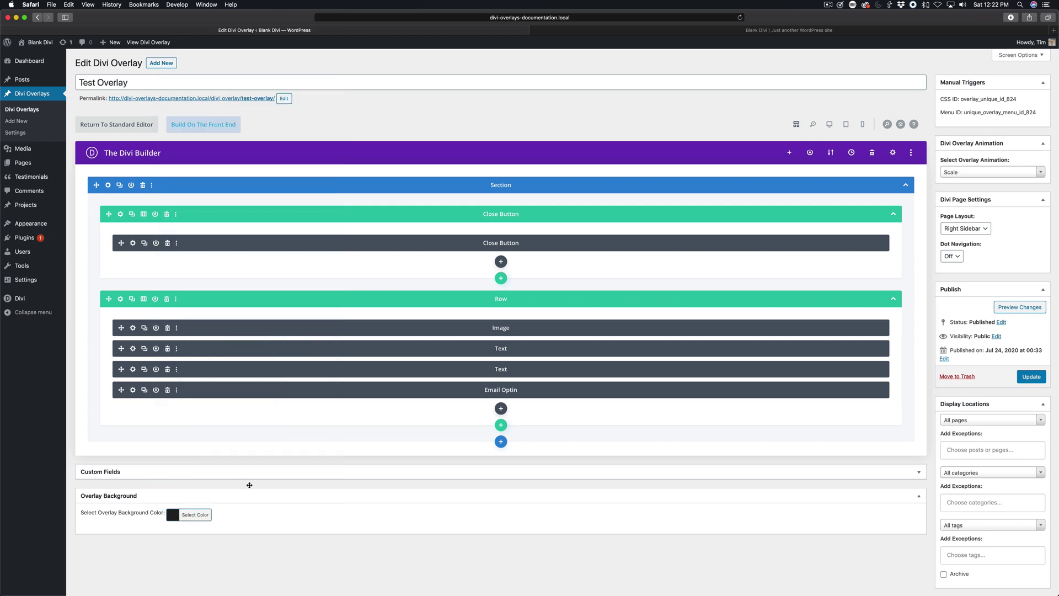
Step: Add a Button module below the Email Optin module in Test Overlay and set its text to Close
left_click(500, 408)
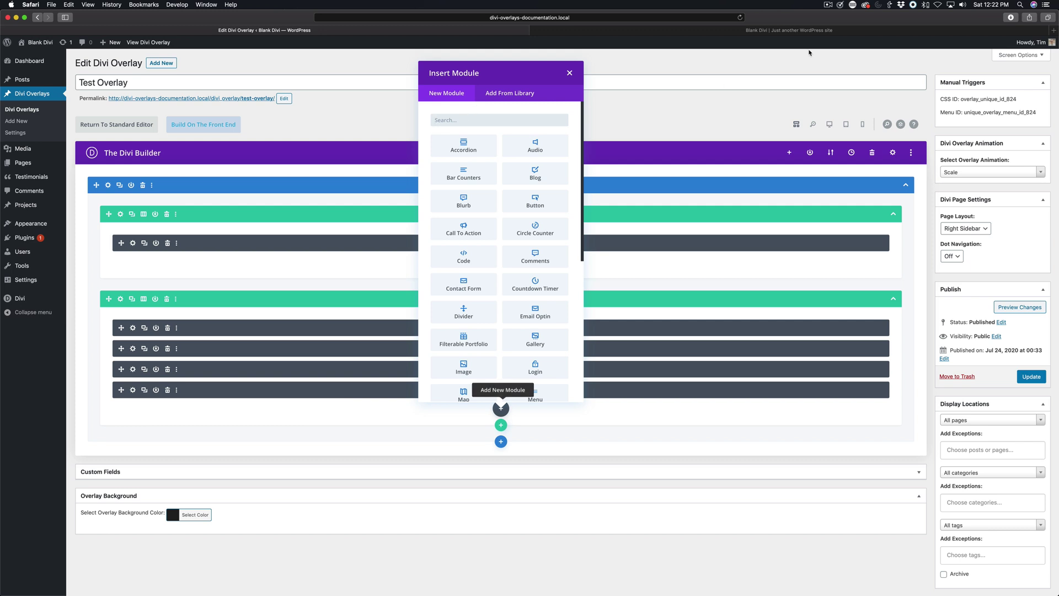
left_click(784, 35)
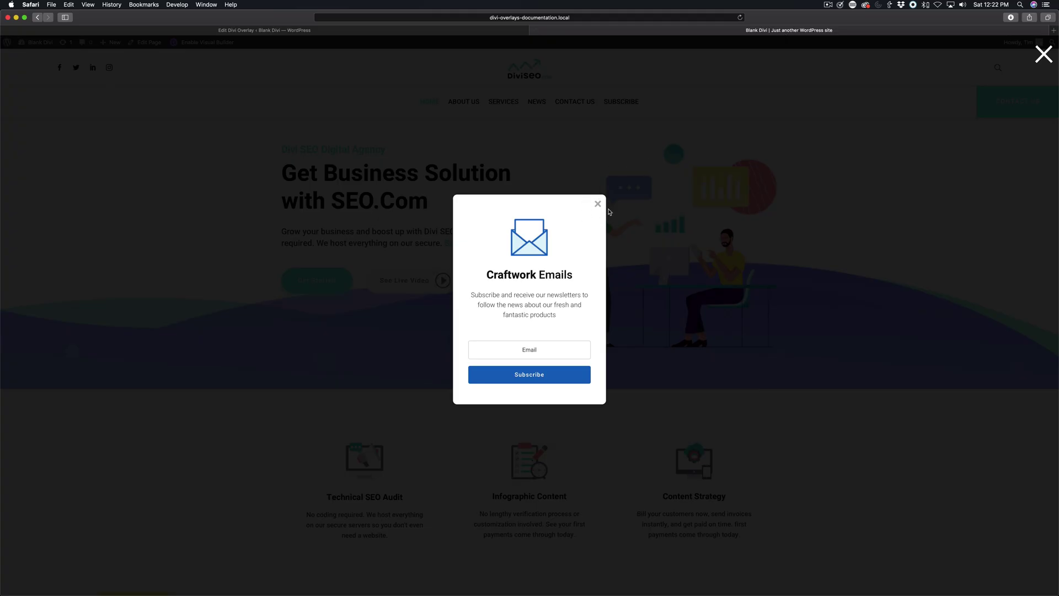
left_click(436, 32)
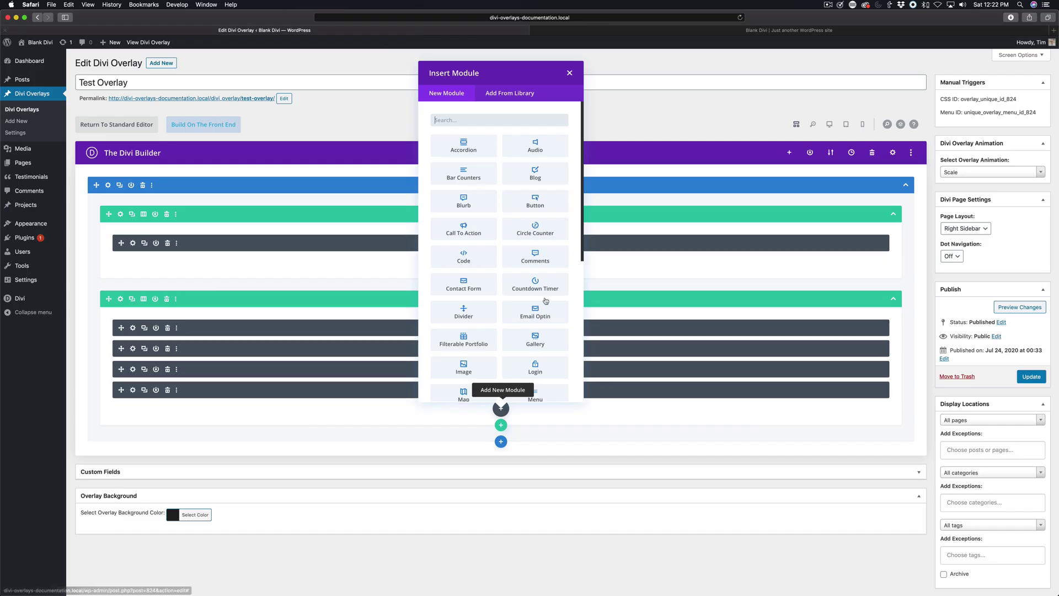
type("but")
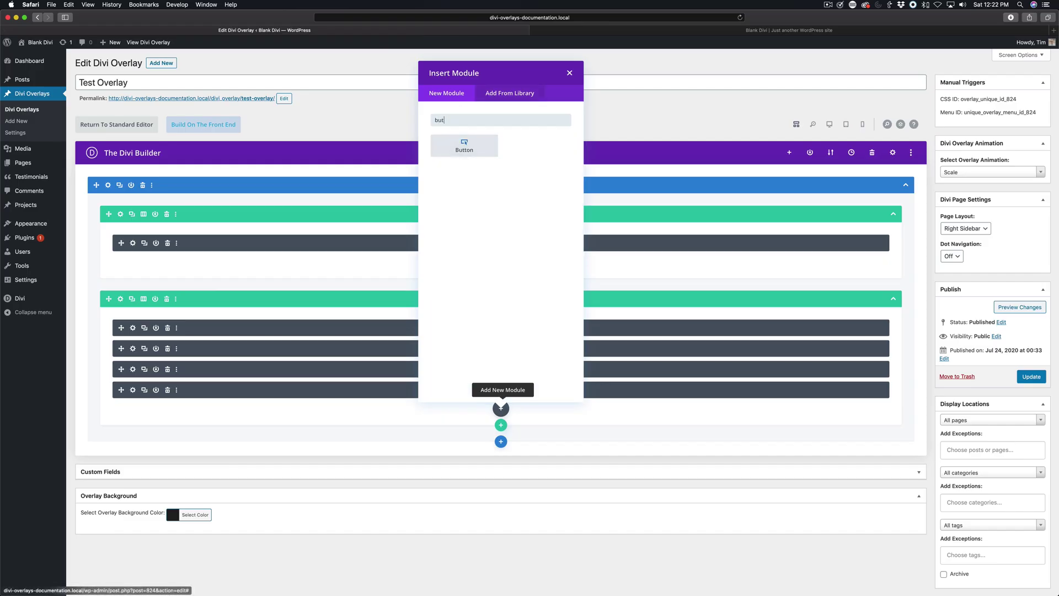
type("t")
left_click(464, 146)
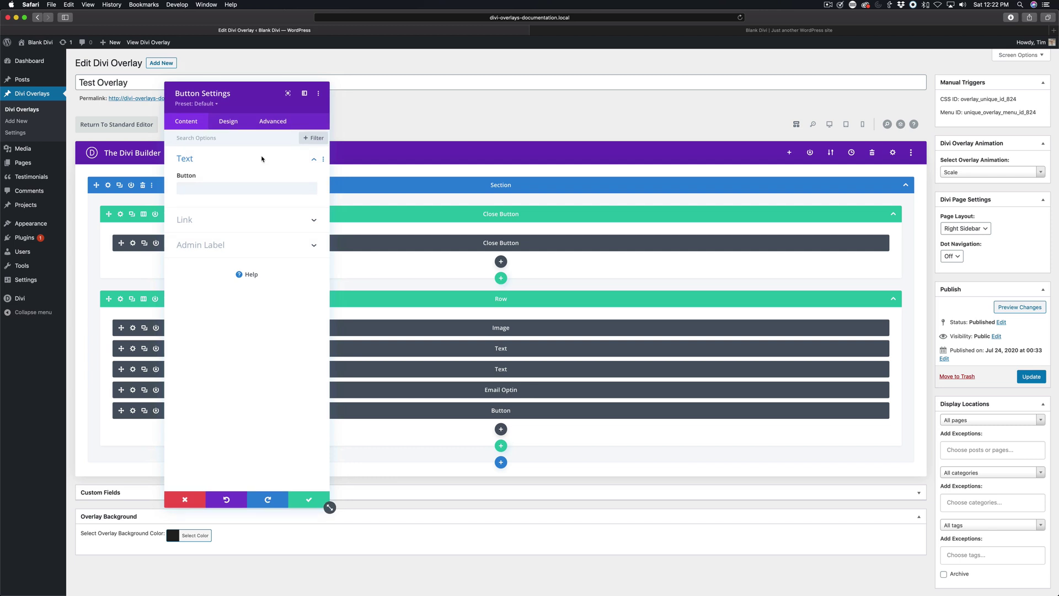
left_click(200, 187)
type("Close")
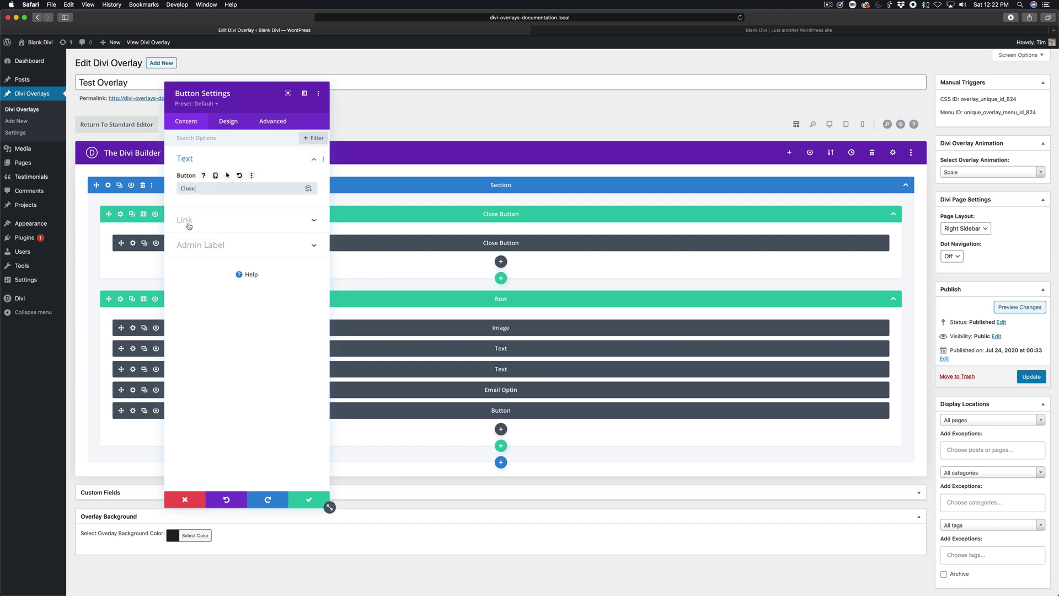
Step: Set the new button's link URL to #close
left_click(189, 227)
left_click(191, 221)
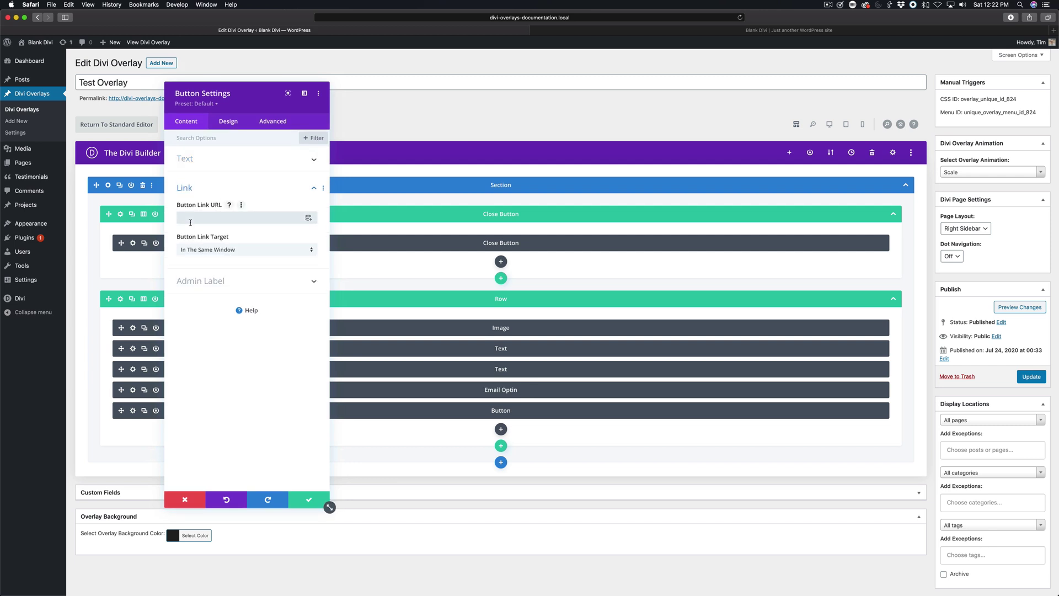
type("#close")
Step: Give the button the CSS class close-divi-overlay, save the module and update Test Overlay
left_click(260, 127)
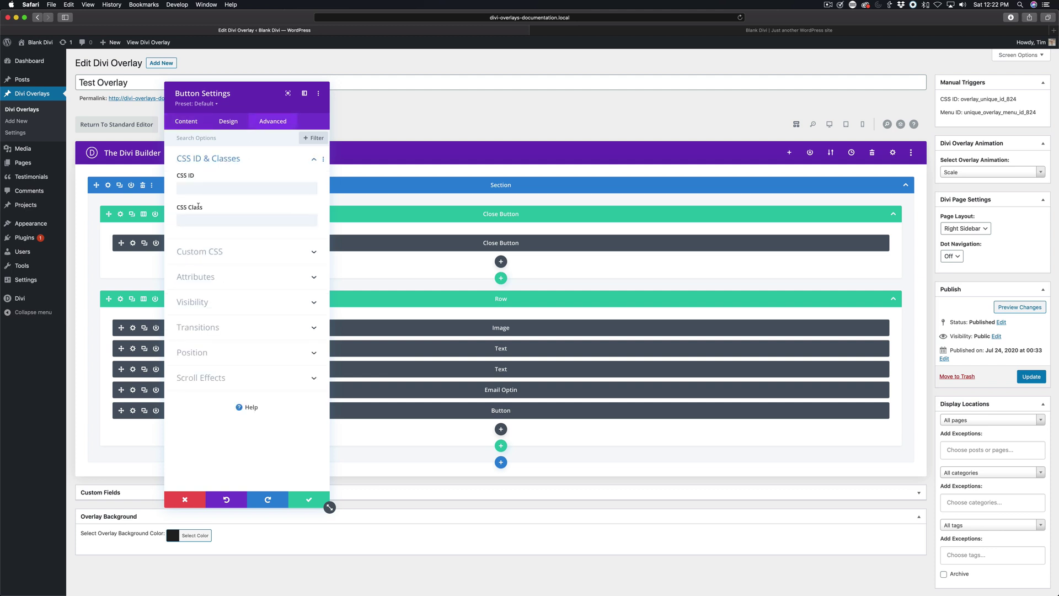
left_click(193, 220)
type("close-di")
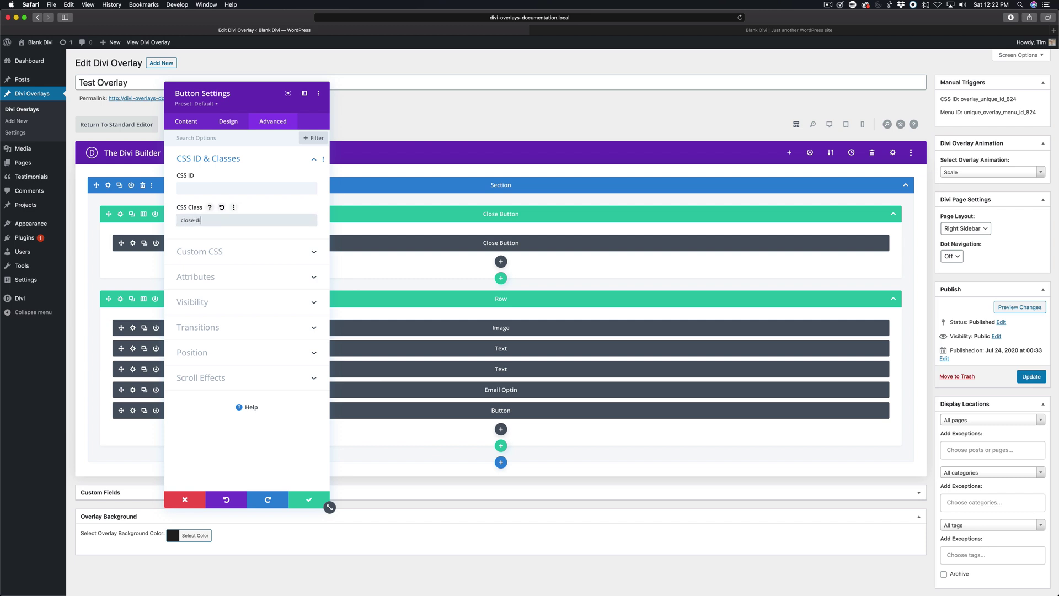
type("vi-overlay")
left_click(314, 499)
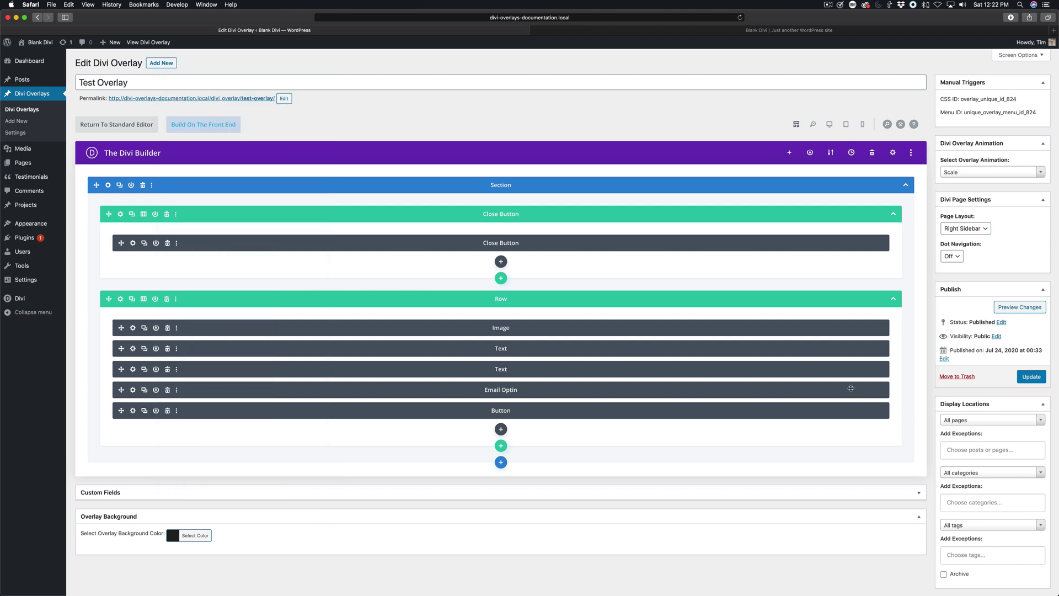
left_click(1029, 376)
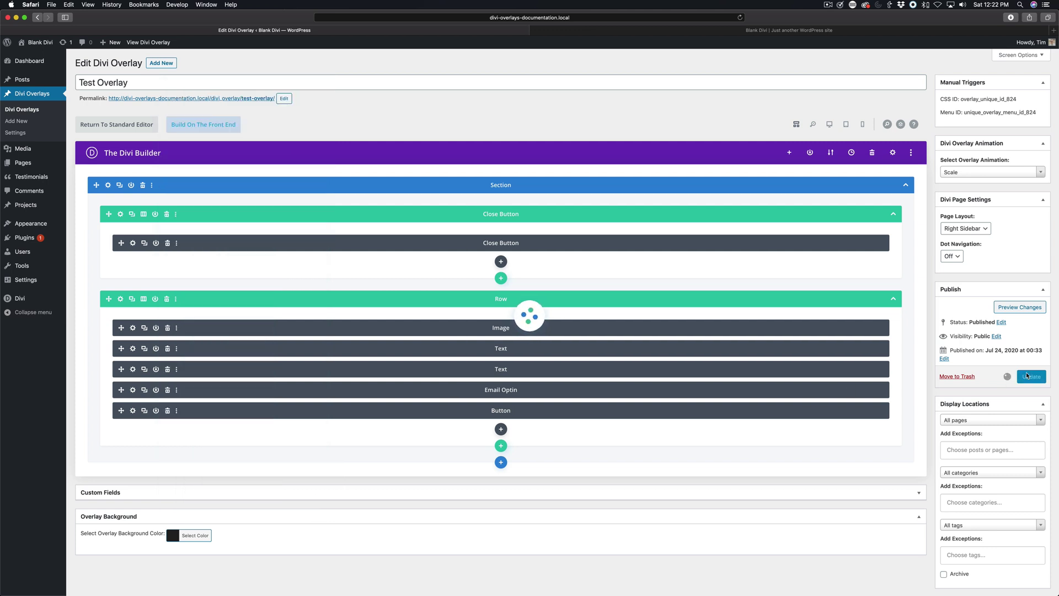
Step: Reload the website and test the new Close button twice in the Subscribe overlay
left_click(783, 30)
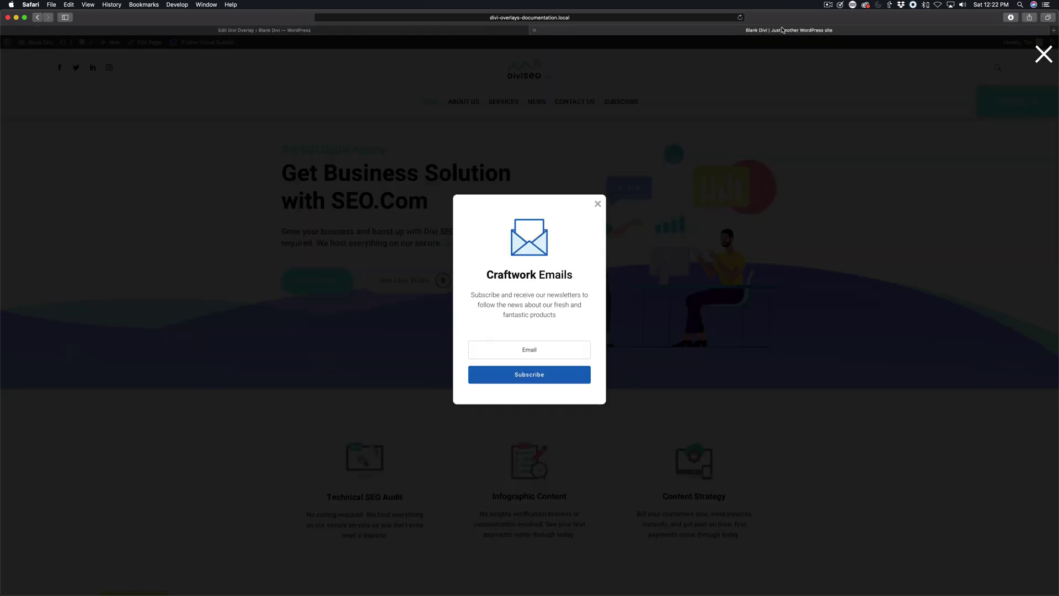
left_click(741, 18)
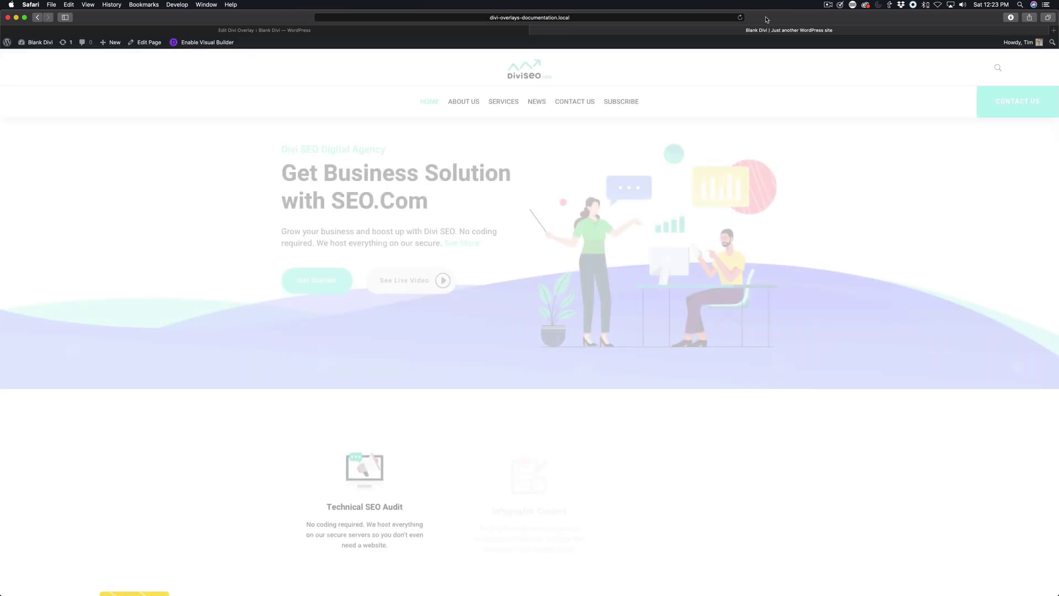
left_click(621, 102)
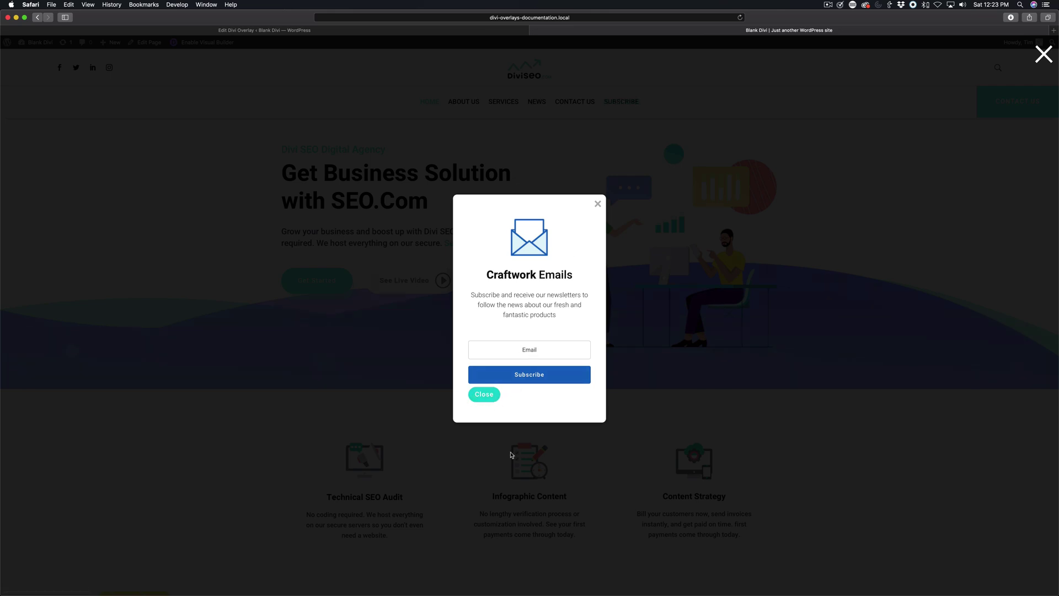
left_click(484, 396)
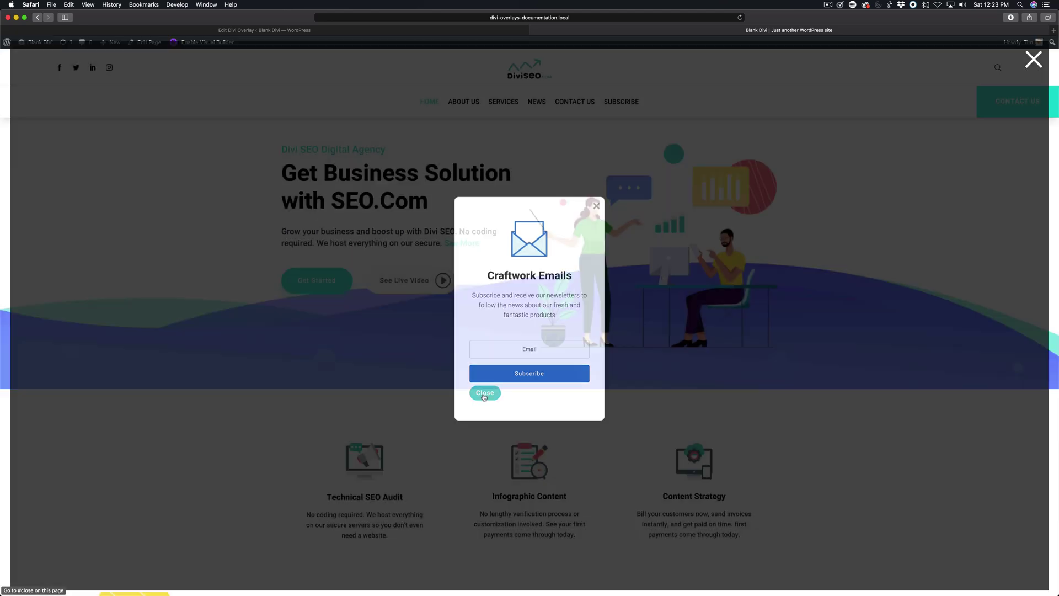
left_click(621, 101)
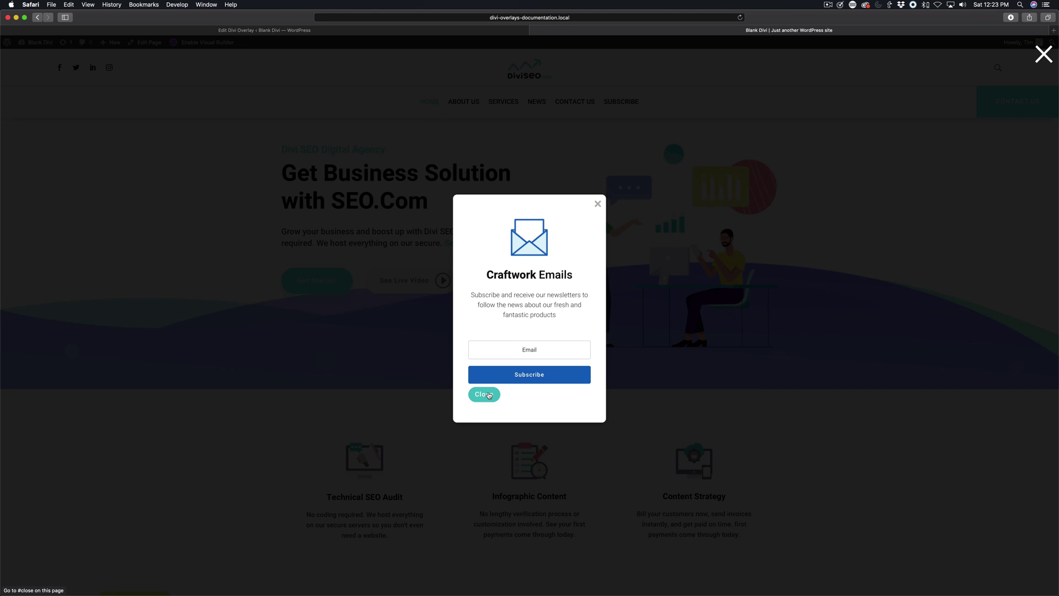
left_click(489, 395)
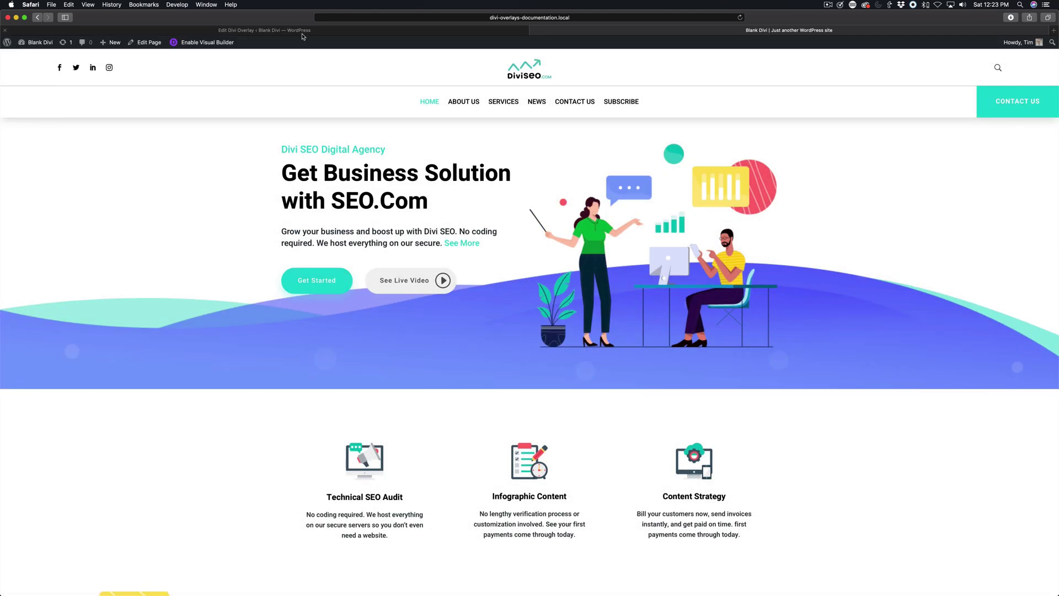
Step: In Test Overlay, append the words Close this popup to the newsletter description in the second Text module
left_click(302, 33)
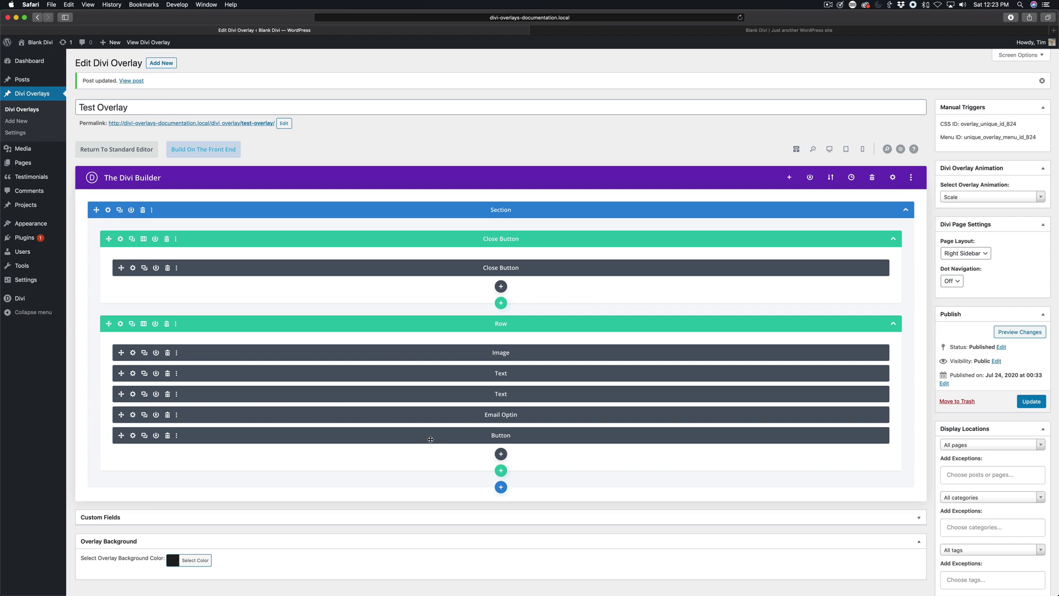
left_click(133, 395)
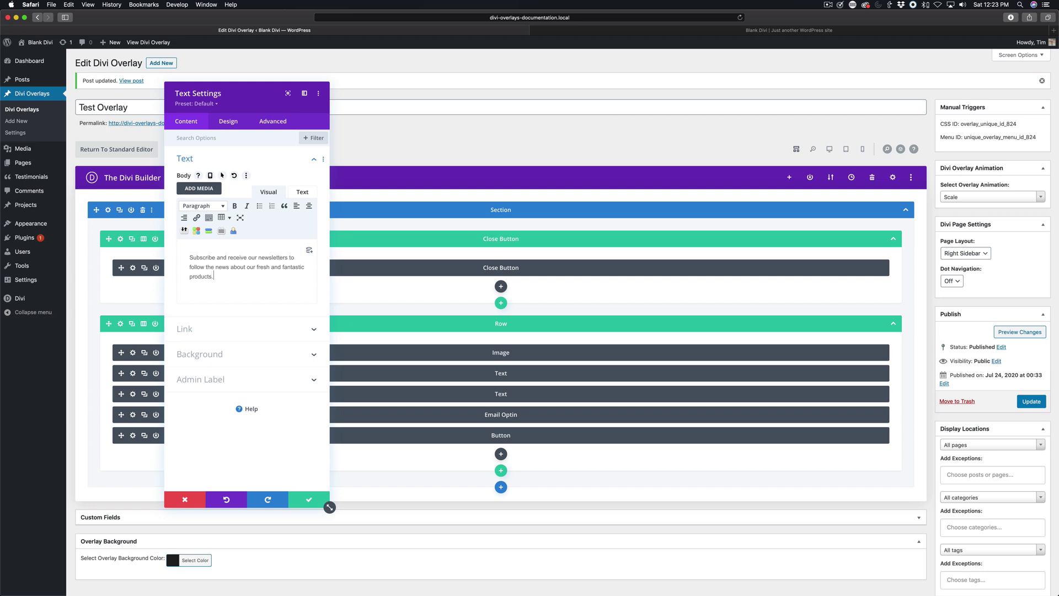
type("Clos")
type("e this popup")
Step: Link the phrase Close this popup to #close
left_click_drag(255, 275, 213, 275)
left_click(196, 217)
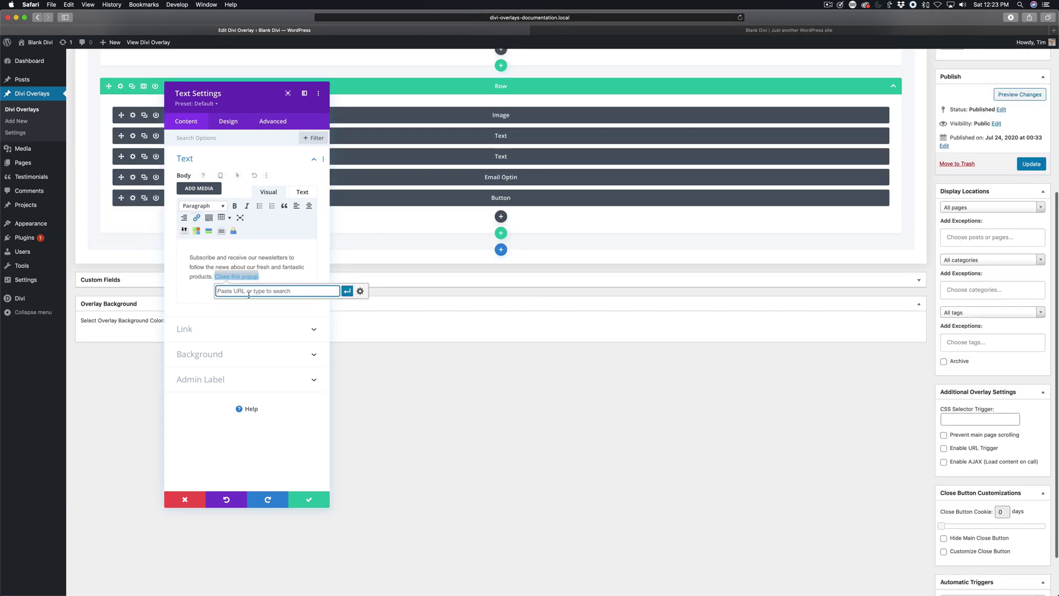
type("#close")
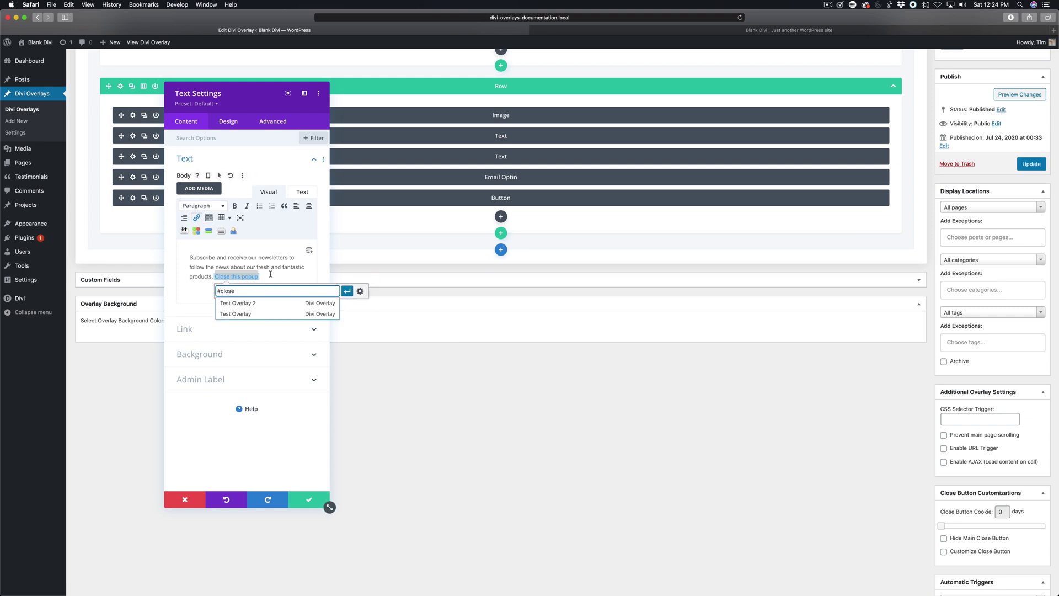
left_click(348, 292)
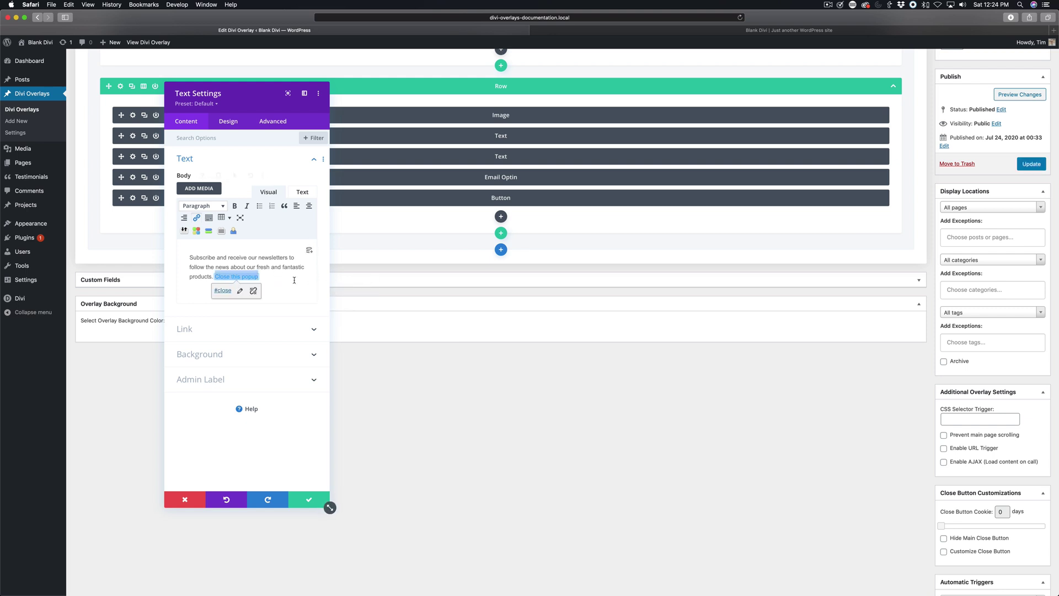
Step: Add class="close-divi-overlay" to the link's HTML, save the Text module, close the builder helper and update Test Overlay
left_click(302, 193)
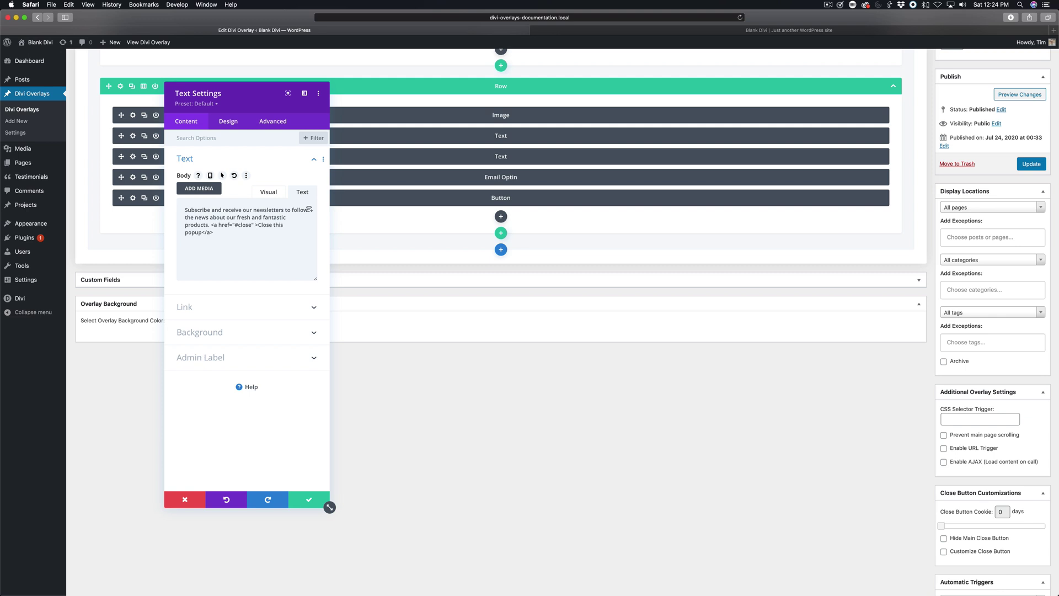
type("class=\"close-divi-overlay\"")
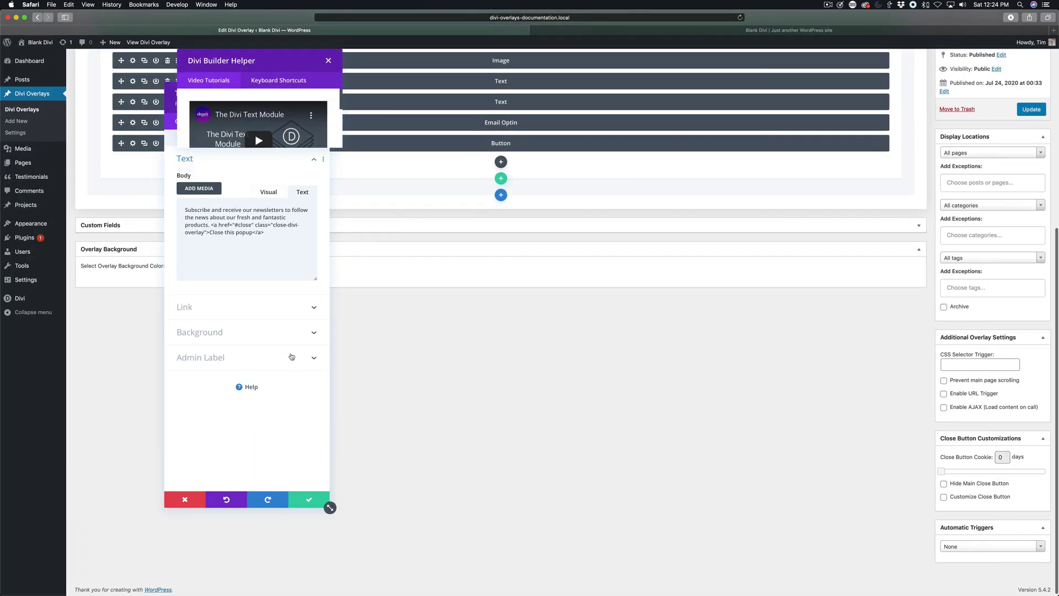
left_click(309, 499)
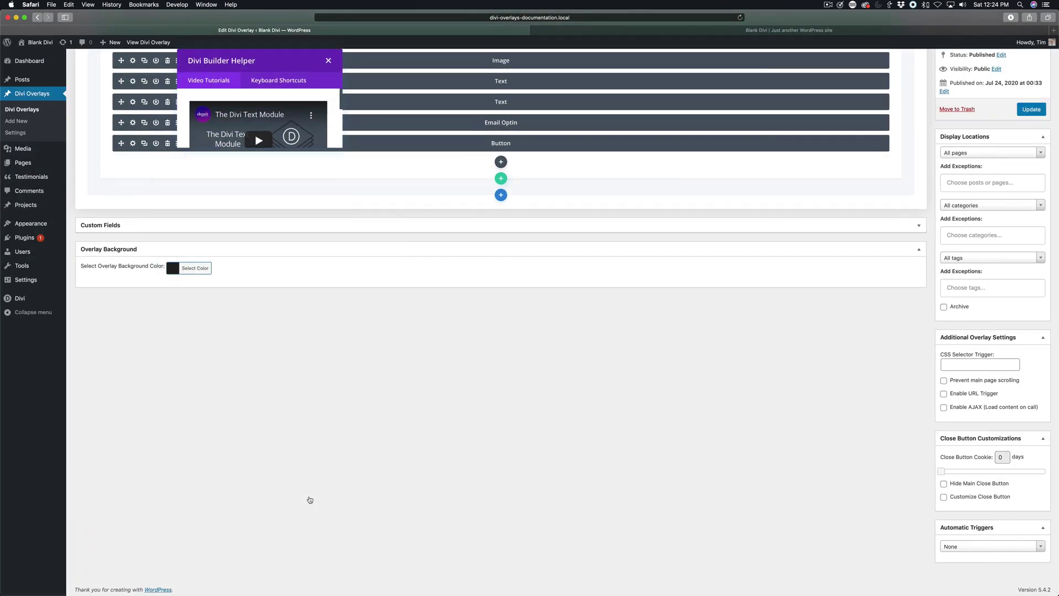
left_click(328, 60)
scroll(785, 333, "up", 5)
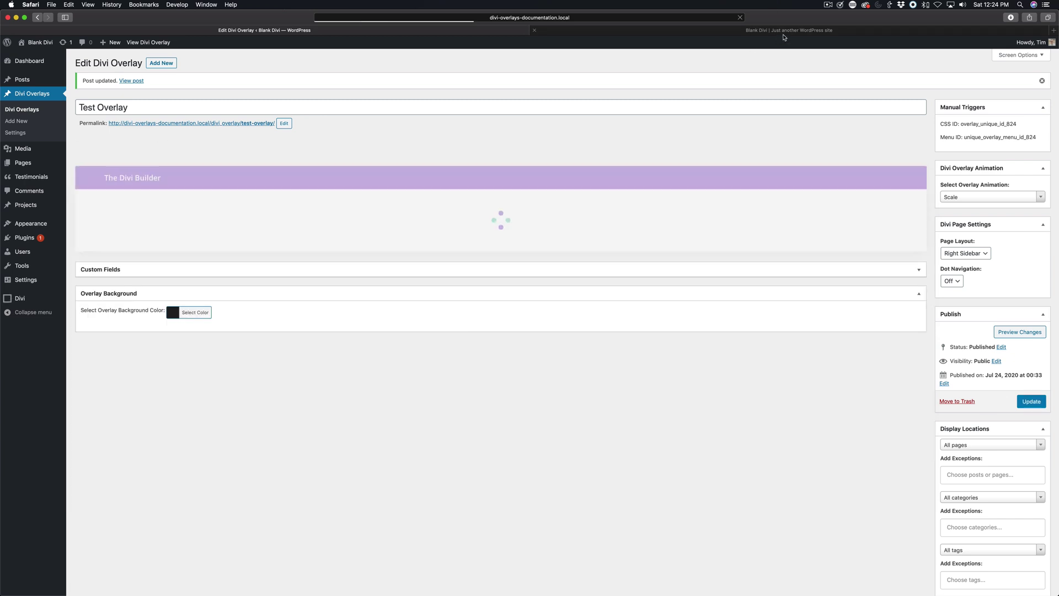
Step: Reload the website and test the Close this popup link twice in the Subscribe overlay
left_click(783, 32)
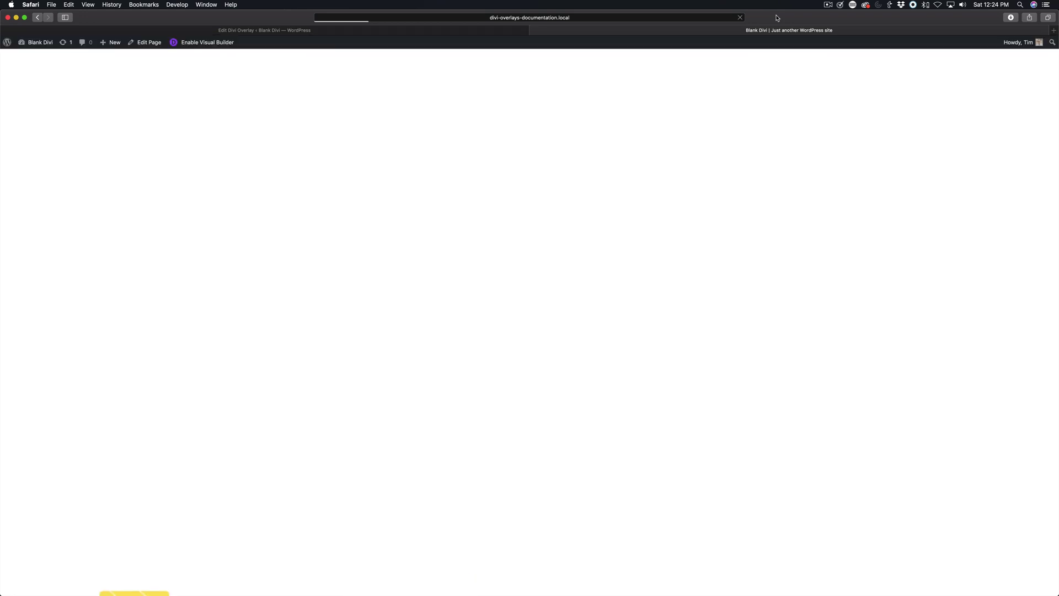
left_click(623, 109)
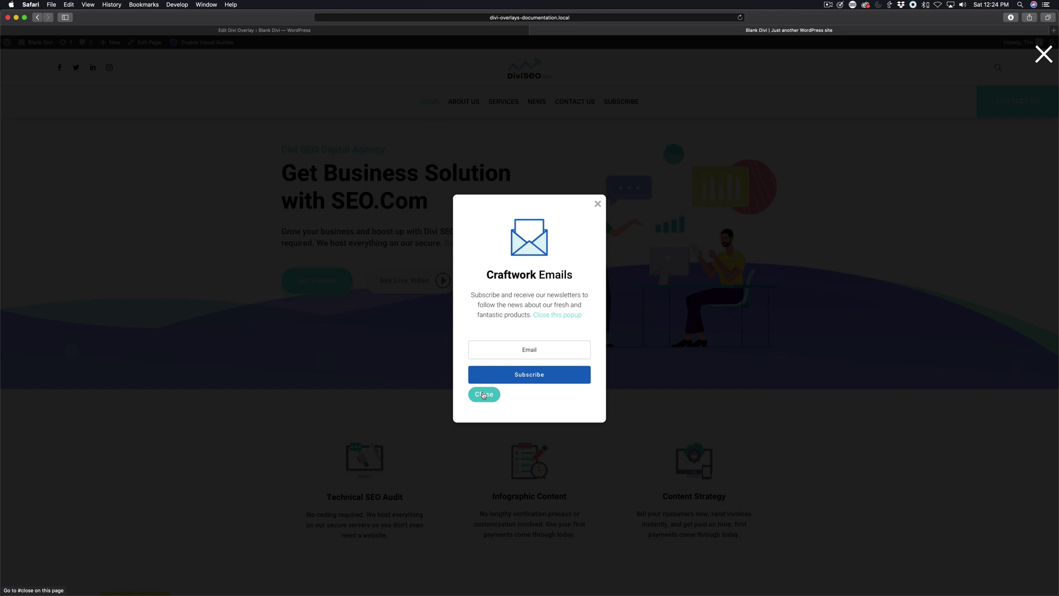
left_click(554, 316)
left_click(621, 102)
left_click(559, 319)
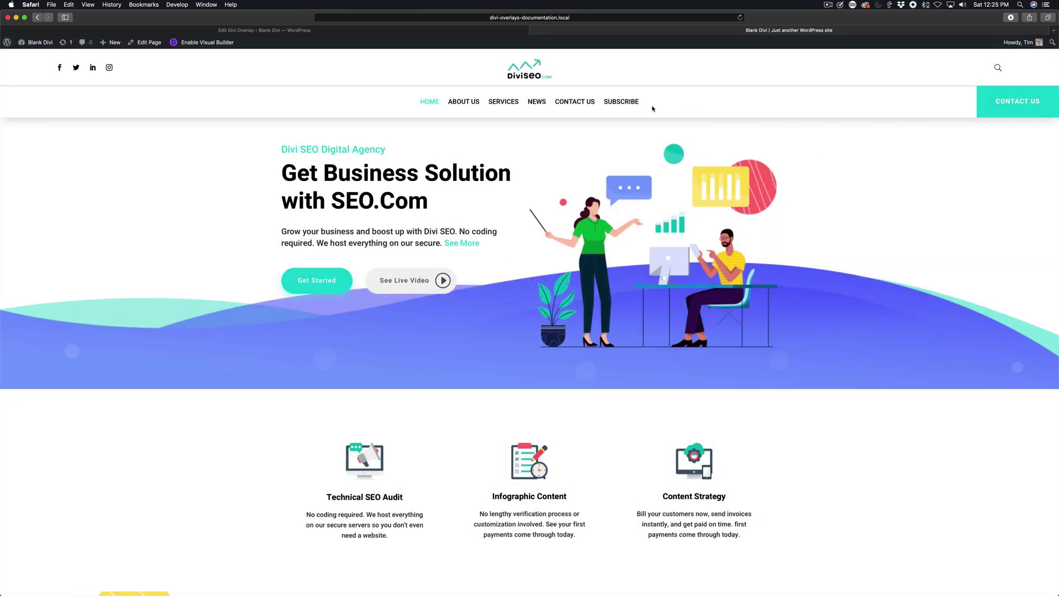
Step: Open the Subscribe overlay once and the Contact Us overlay twice, dismissing each from its background
left_click(622, 103)
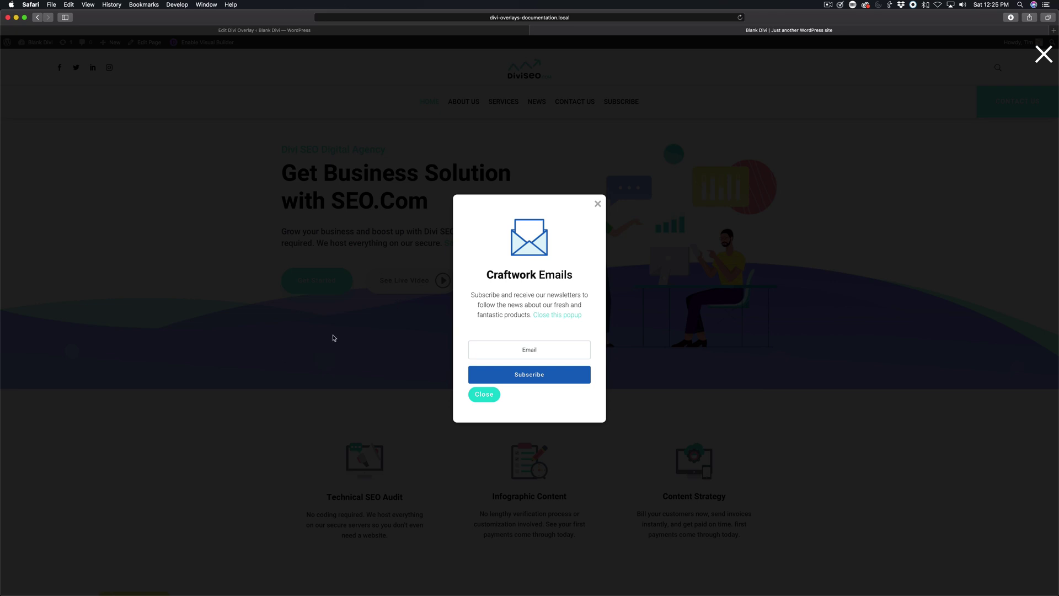
left_click(246, 491)
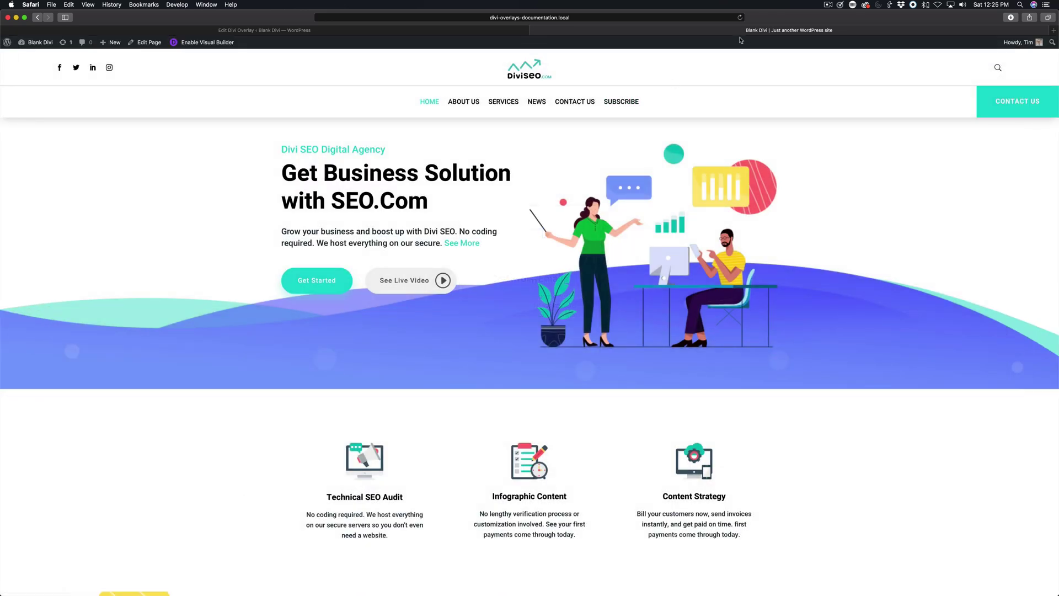
left_click(994, 97)
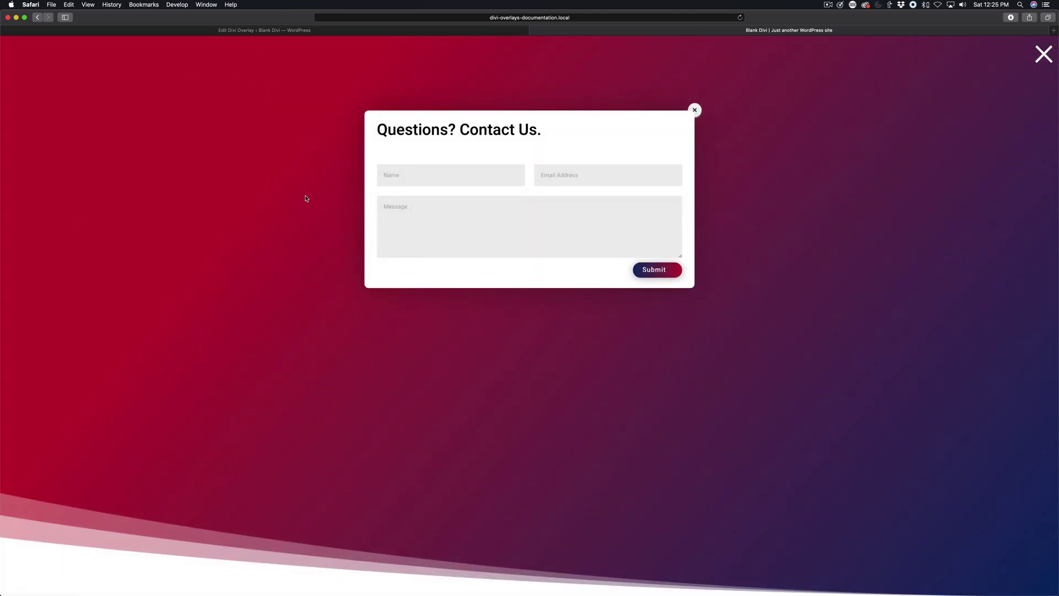
left_click(243, 167)
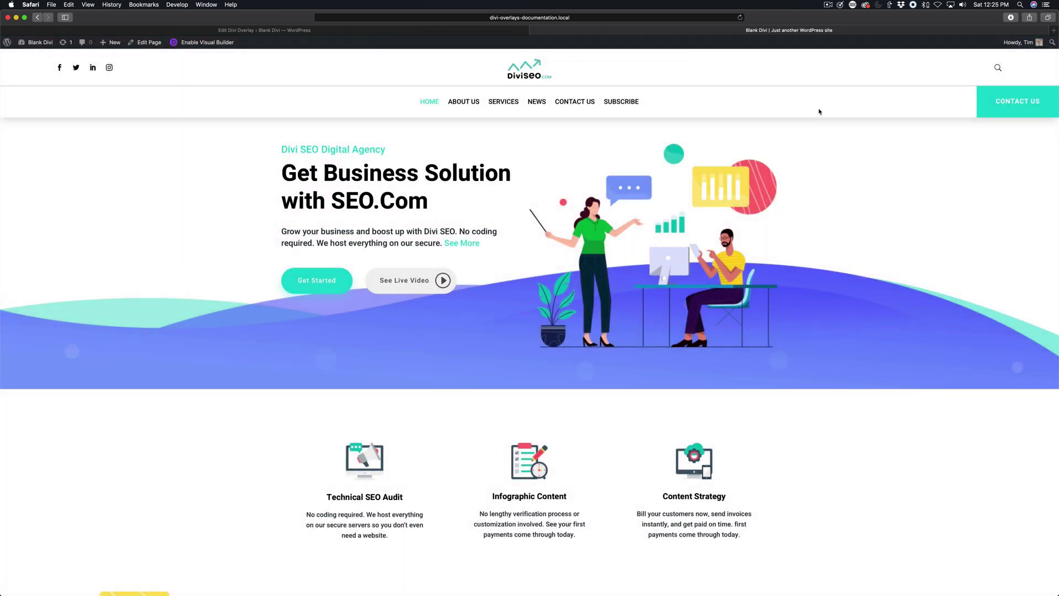
left_click(1017, 104)
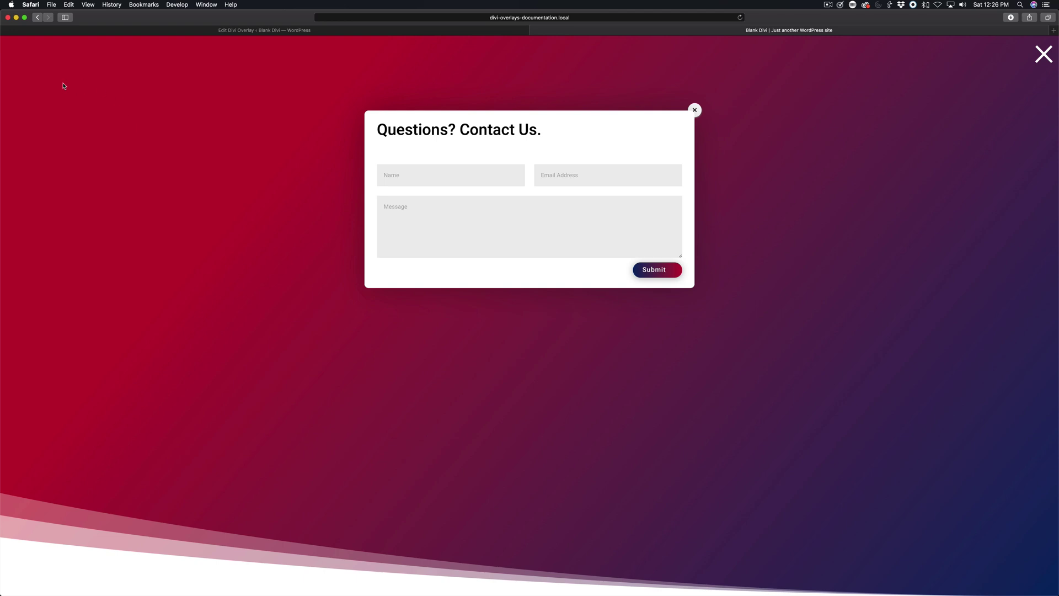
left_click(171, 149)
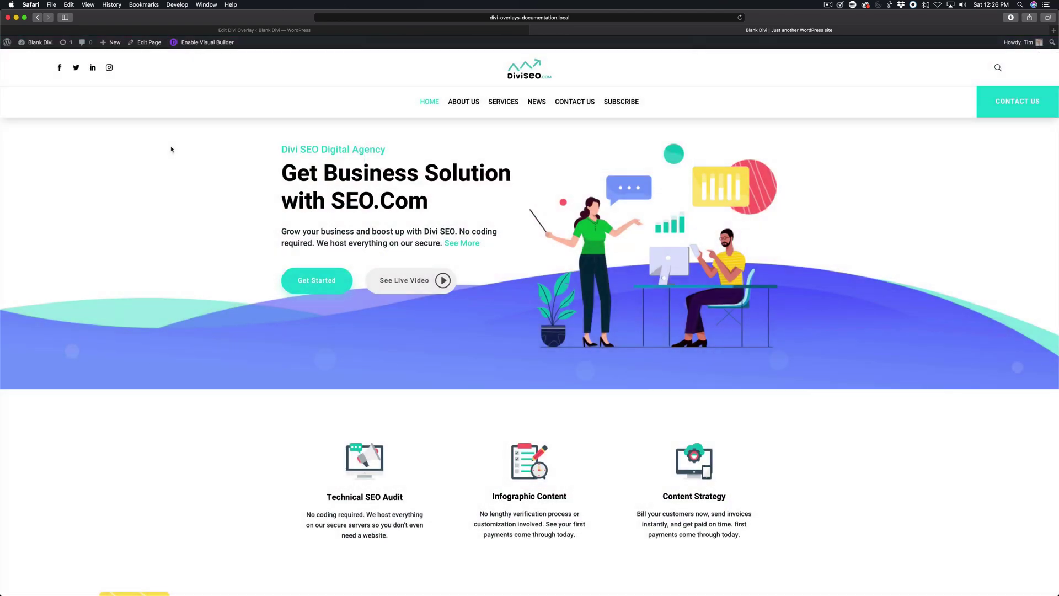